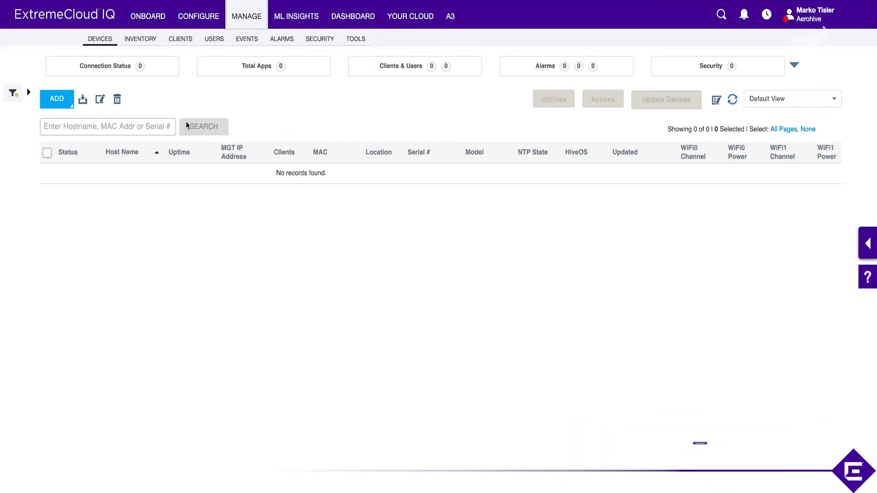
pyautogui.click(59, 106)
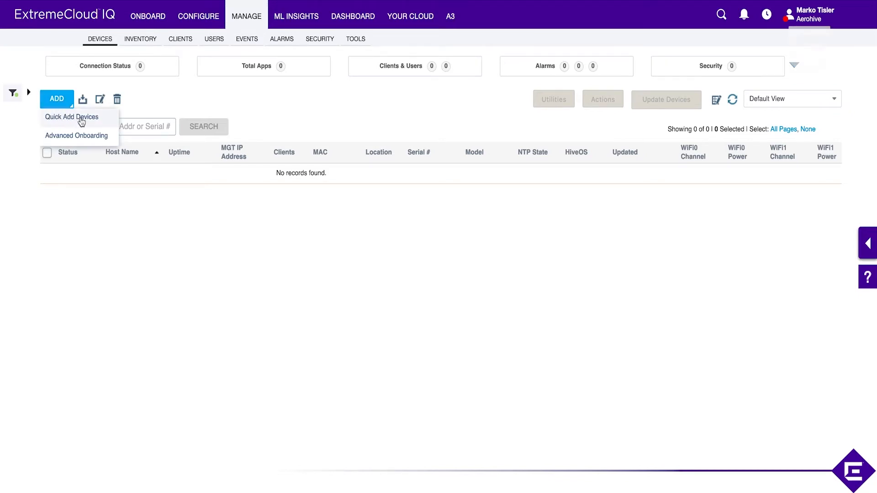
pyautogui.click(65, 118)
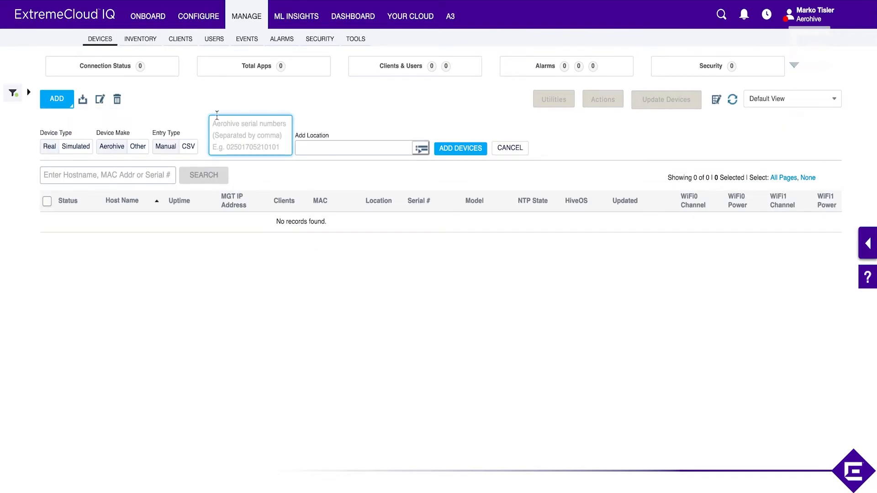
pyautogui.click(852, 481)
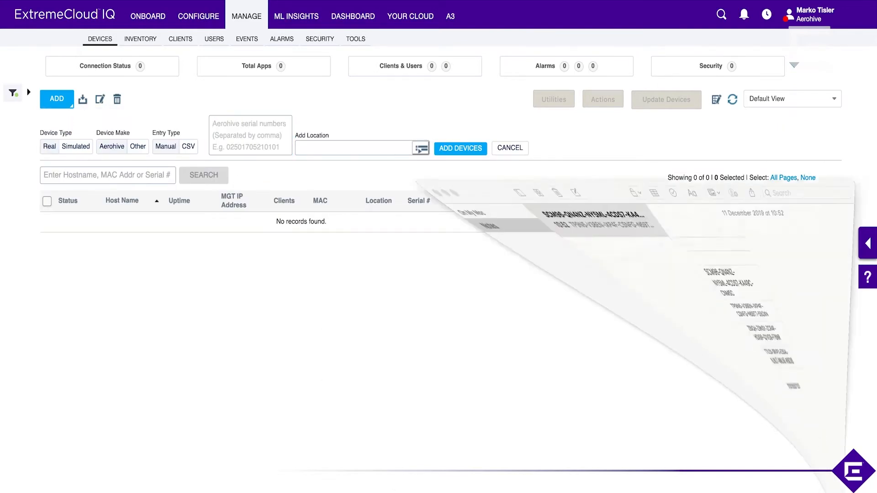
pyautogui.moveTo(664, 260); pyautogui.dragTo(587, 261)
pyautogui.press('super+c')
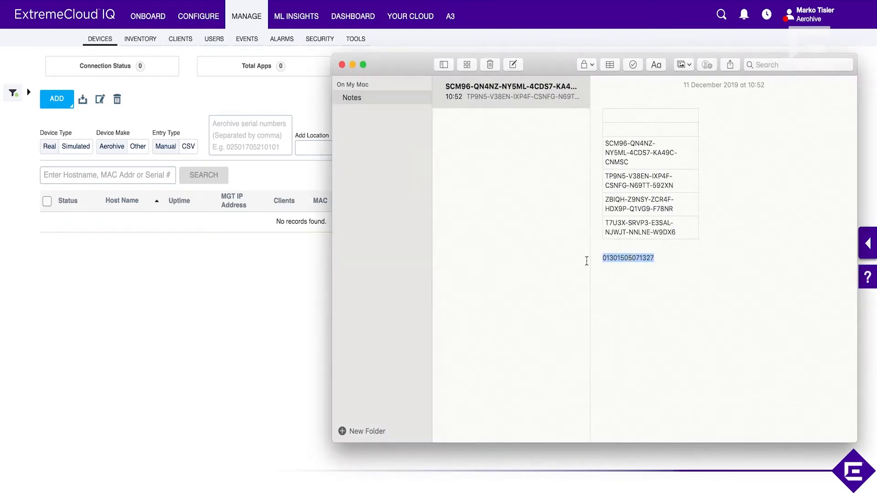
pyautogui.click(352, 64)
pyautogui.click(257, 134)
pyautogui.press('super+v')
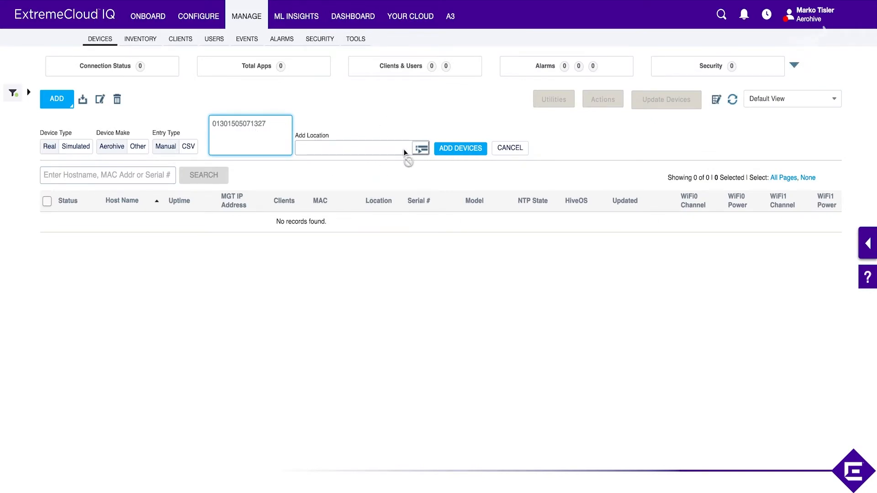
# - Set the new device's location to Floor 1 of The Courtyard 16 in Farnham, add the device and check its listed serial number
pyautogui.click(417, 149)
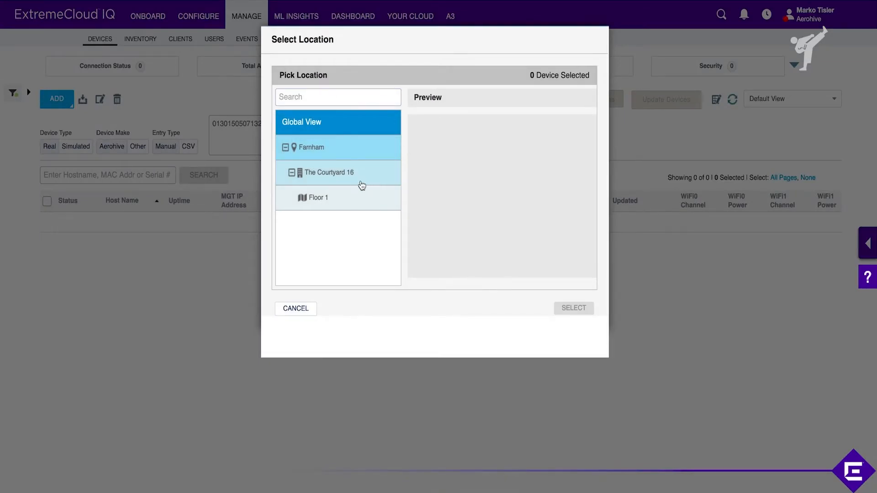
pyautogui.click(325, 199)
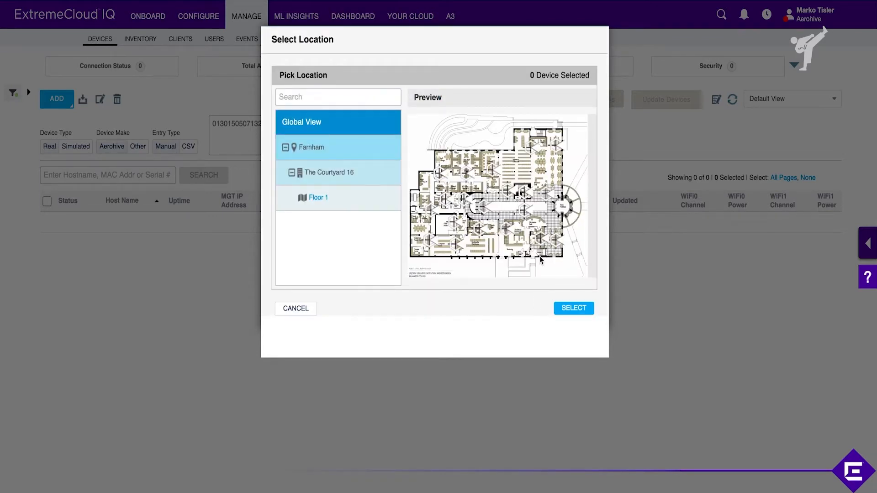
pyautogui.click(572, 309)
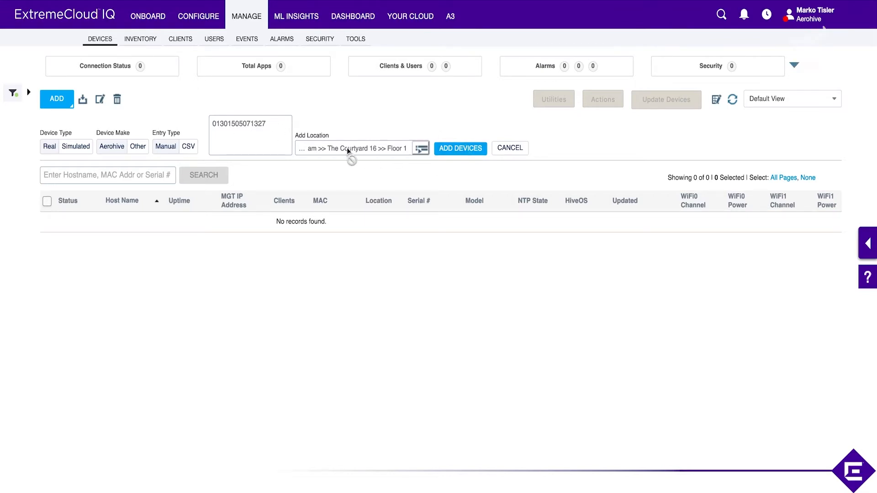
pyautogui.click(462, 149)
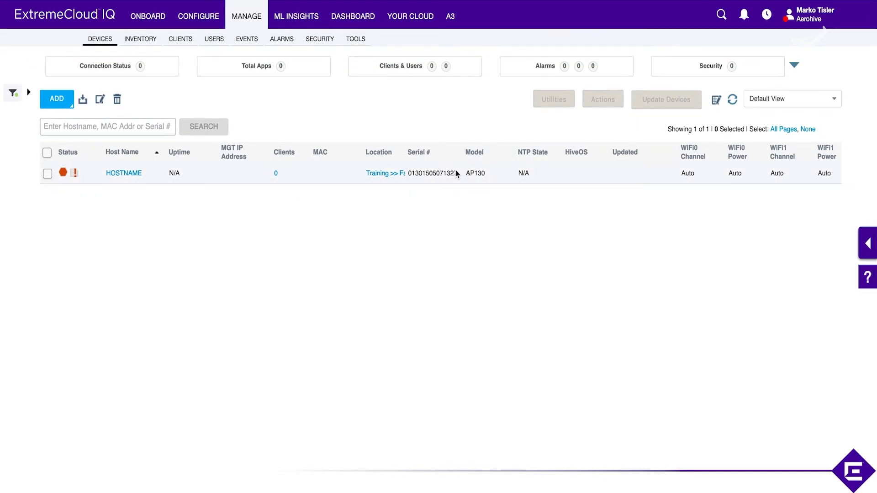
pyautogui.moveTo(458, 173); pyautogui.dragTo(408, 174)
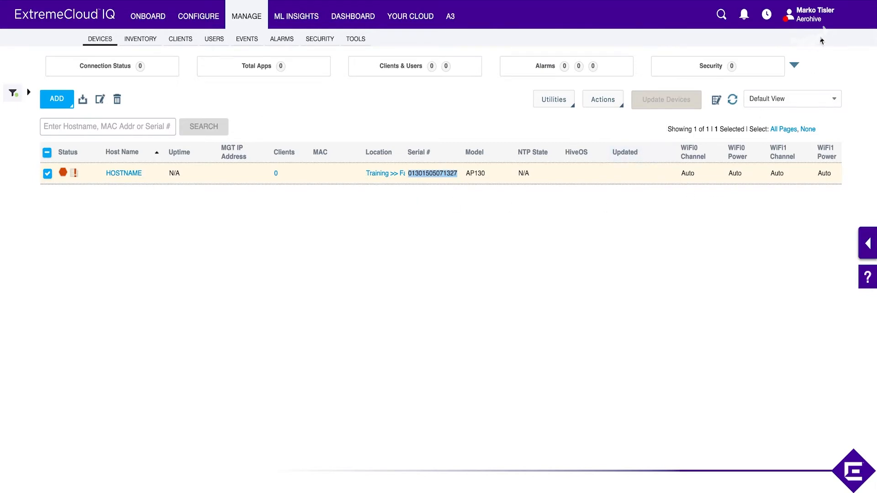
# - Show the About ExtremeCloud IQ information and examine the data center name and redirector host
pyautogui.click(818, 20)
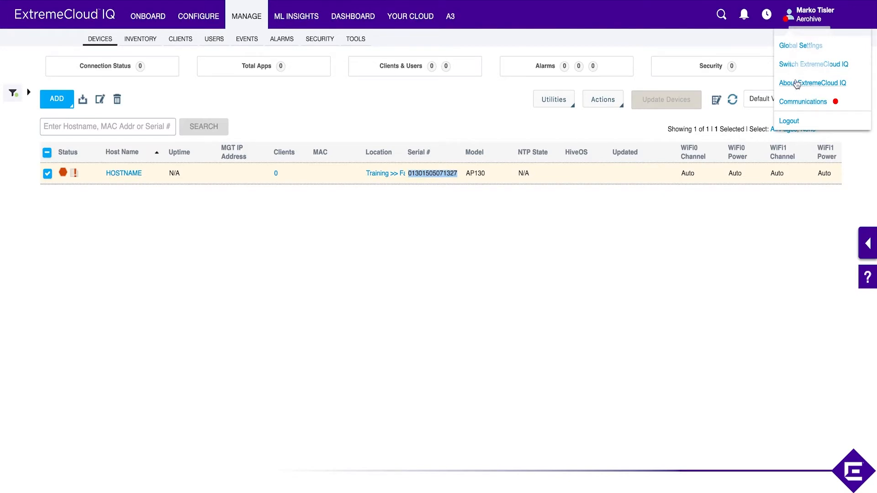
pyautogui.click(815, 86)
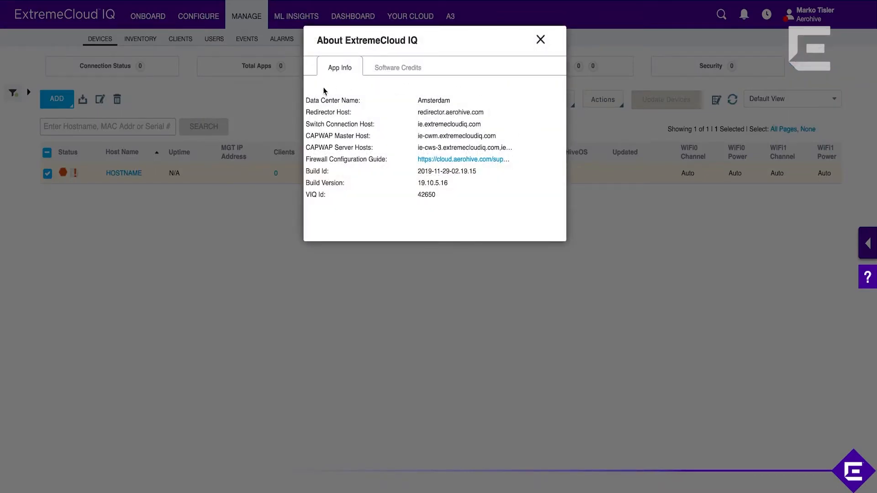
pyautogui.moveTo(314, 99); pyautogui.dragTo(441, 97)
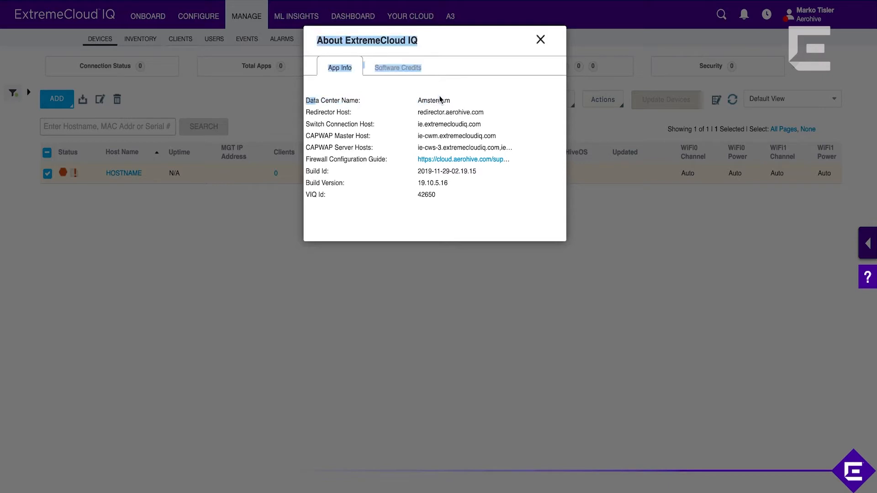
pyautogui.click(487, 113)
pyautogui.moveTo(495, 114); pyautogui.dragTo(333, 111)
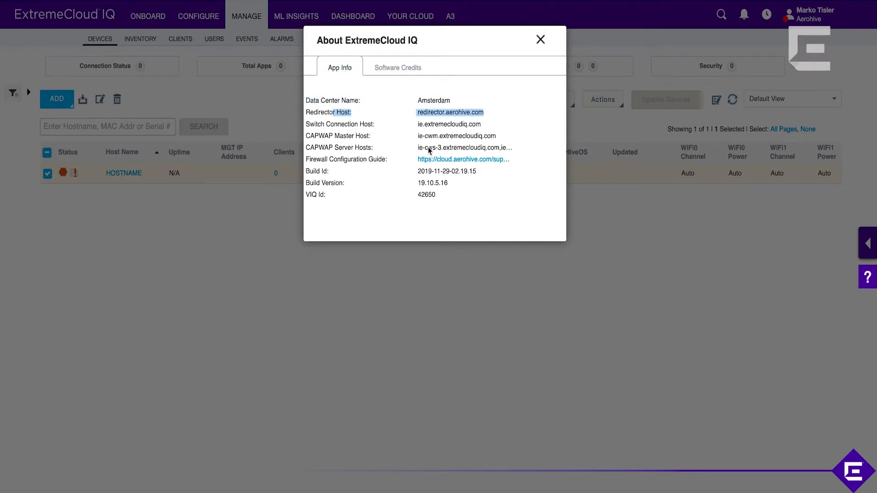
pyautogui.click(512, 128)
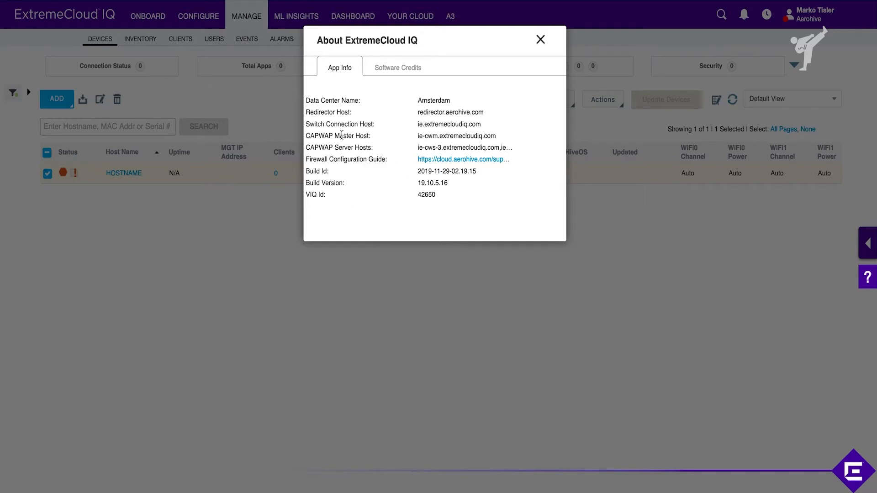
# - Examine the CAPWAP master host, CAPWAP server hosts and VIQ Id, and close the About information
pyautogui.moveTo(309, 135); pyautogui.dragTo(387, 135)
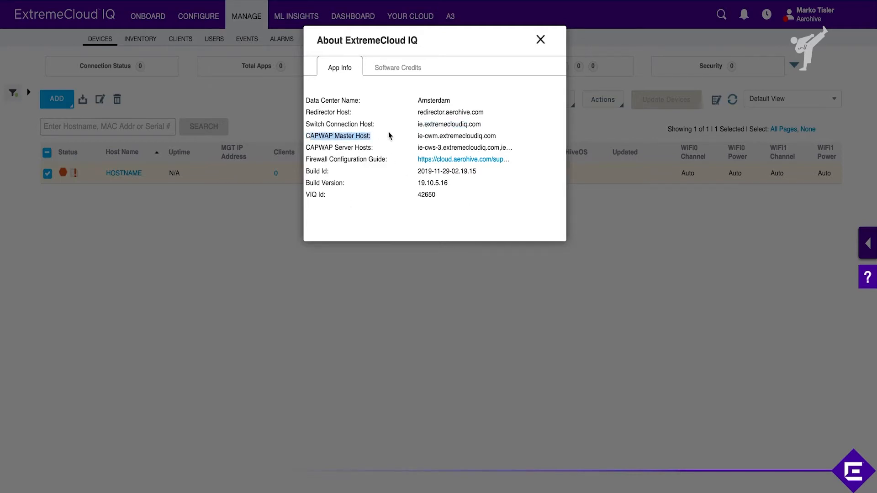
pyautogui.click(399, 135)
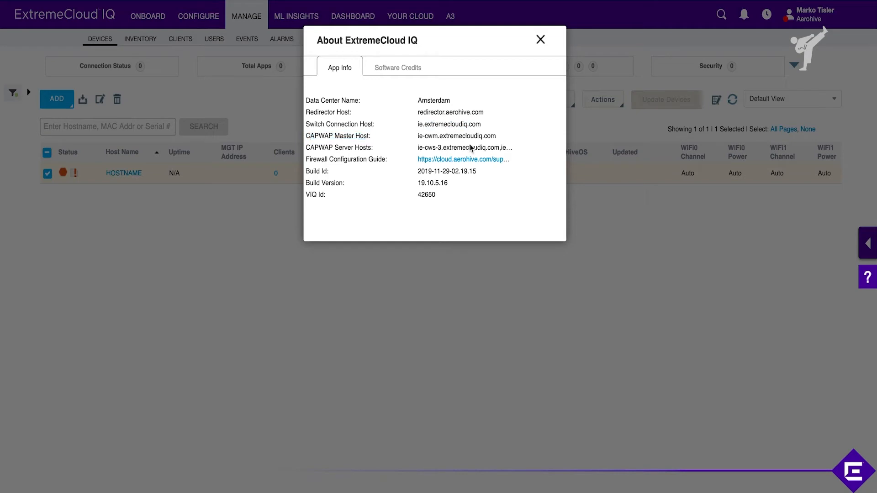
pyautogui.moveTo(418, 147); pyautogui.dragTo(507, 151)
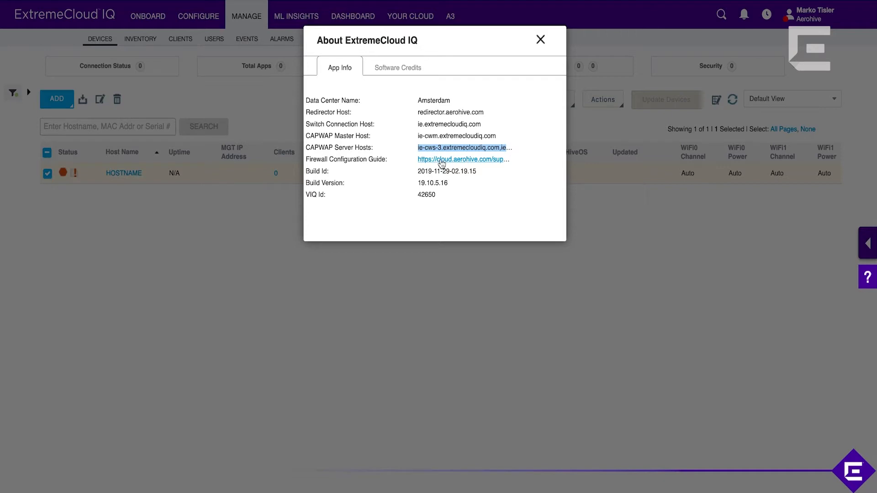
pyautogui.click(460, 193)
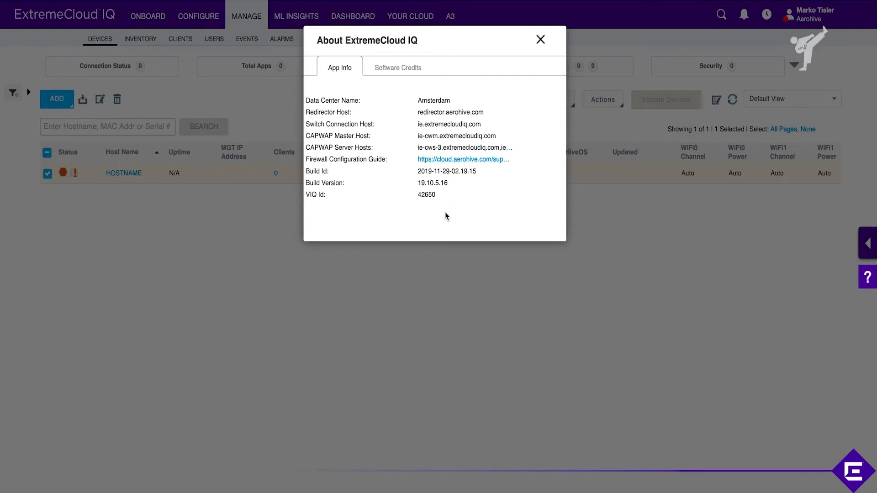
pyautogui.moveTo(437, 196); pyautogui.dragTo(419, 194)
pyautogui.moveTo(450, 202); pyautogui.dragTo(332, 197)
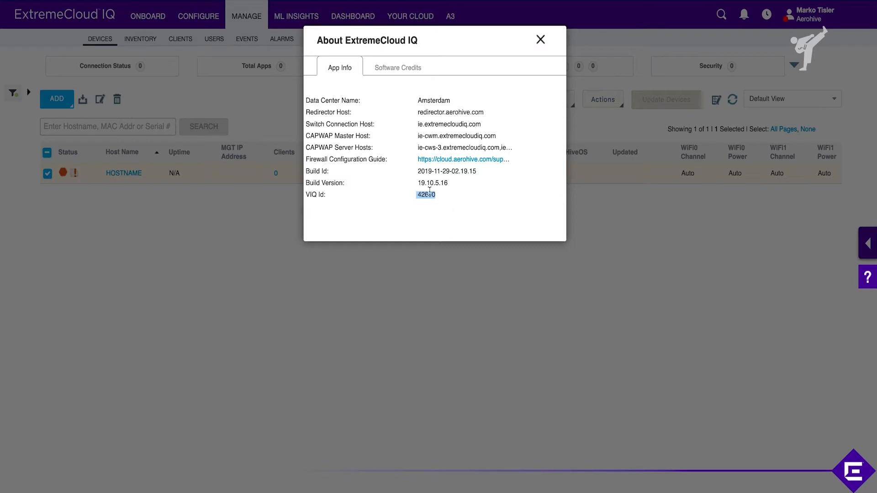
pyautogui.click(541, 40)
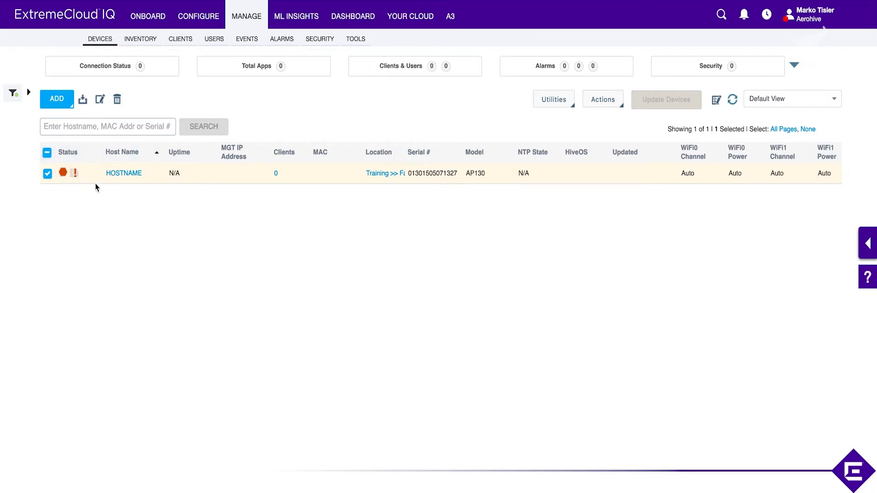
# - Examine the connection status, host name and uptime of the newly added AP130 in the device list
pyautogui.moveTo(63, 175)
pyautogui.moveTo(154, 175); pyautogui.dragTo(97, 178)
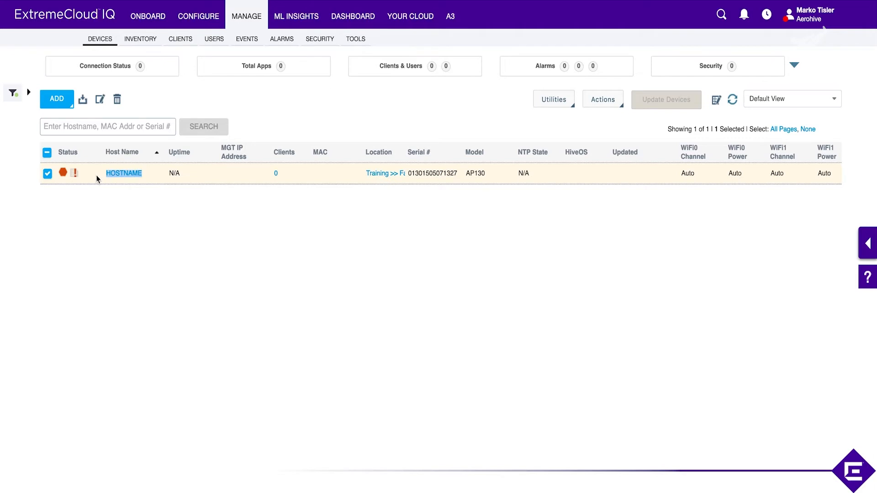
pyautogui.click(171, 172)
pyautogui.moveTo(171, 172); pyautogui.dragTo(149, 206)
pyautogui.click(157, 218)
pyautogui.moveTo(143, 174); pyautogui.dragTo(105, 173)
pyautogui.moveTo(165, 174); pyautogui.dragTo(192, 176)
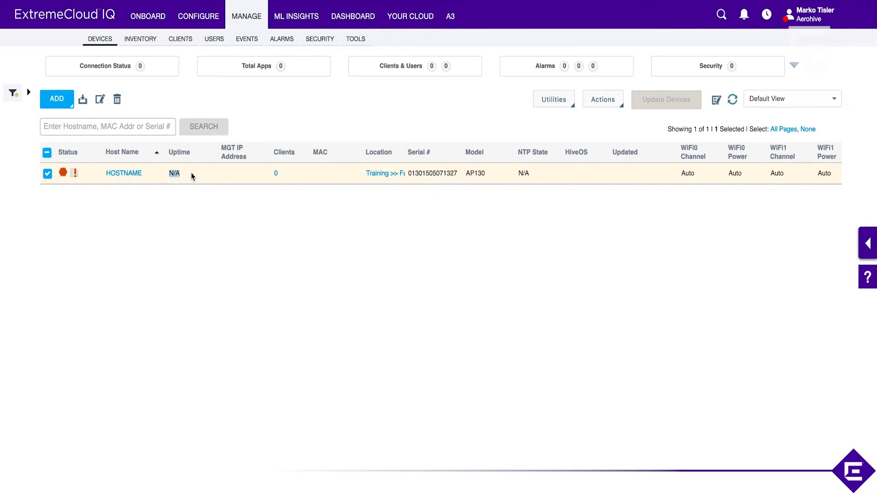
pyautogui.click(214, 250)
pyautogui.click(154, 194)
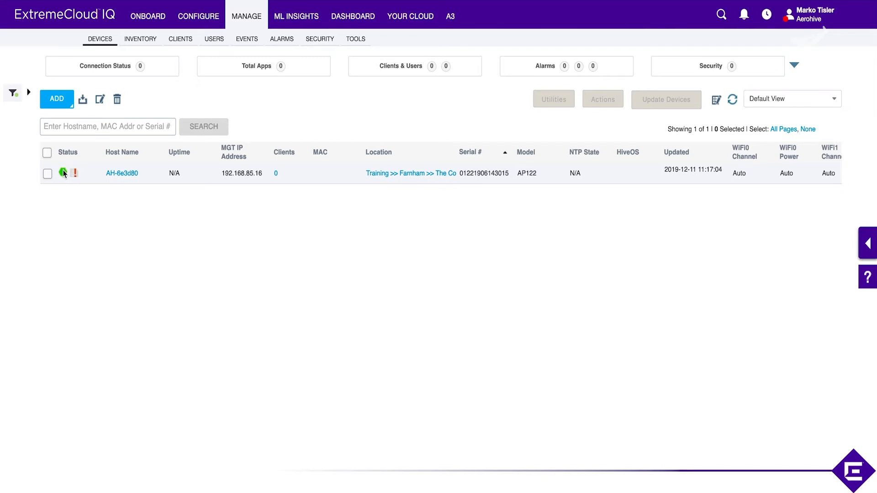
# - Try to reposition access point AH-6e3d80 on the Floor 1 preview from its location assignment, without assigning it
pyautogui.moveTo(63, 174)
pyautogui.click(405, 176)
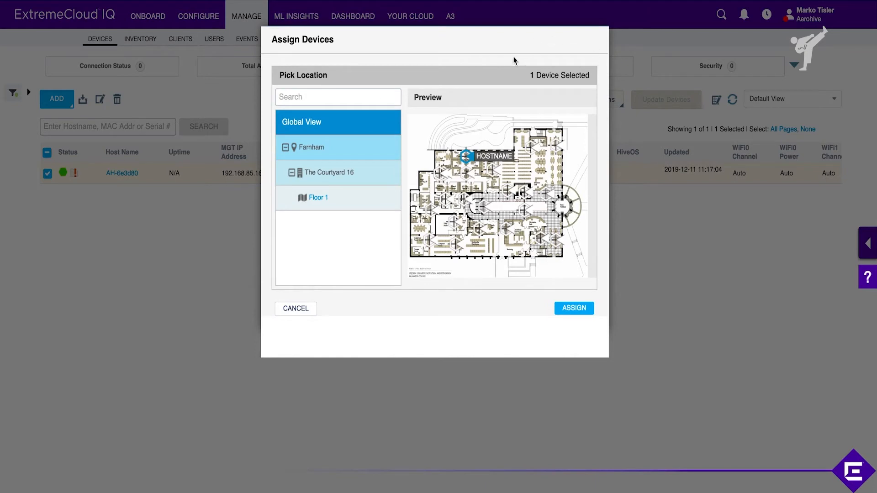
pyautogui.moveTo(467, 165)
pyautogui.mouseDown()
pyautogui.moveTo(477, 189)
pyautogui.moveTo(515, 188)
pyautogui.moveTo(522, 208)
pyautogui.moveTo(475, 210)
pyautogui.moveTo(523, 173)
pyautogui.mouseUp()
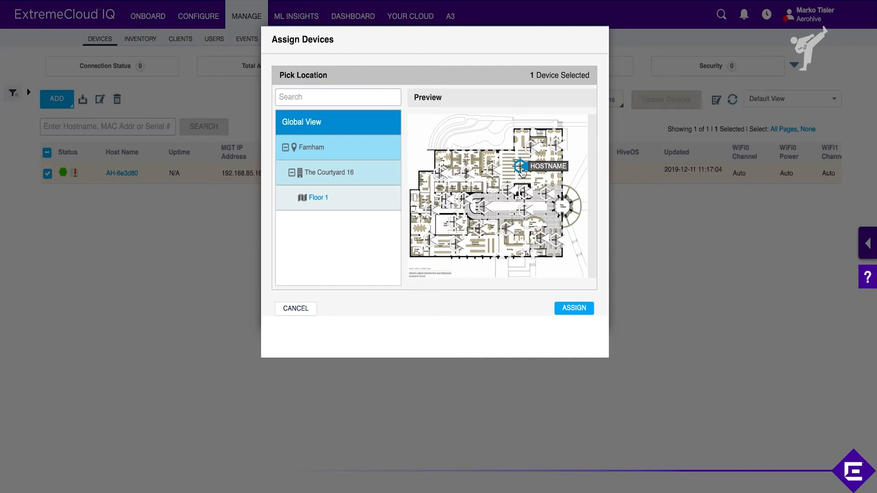
pyautogui.click(299, 312)
# - Open the Network 360 Plan for Floor 1 and move access point AH-6e3d80 into the Reference Collection area
pyautogui.click(282, 18)
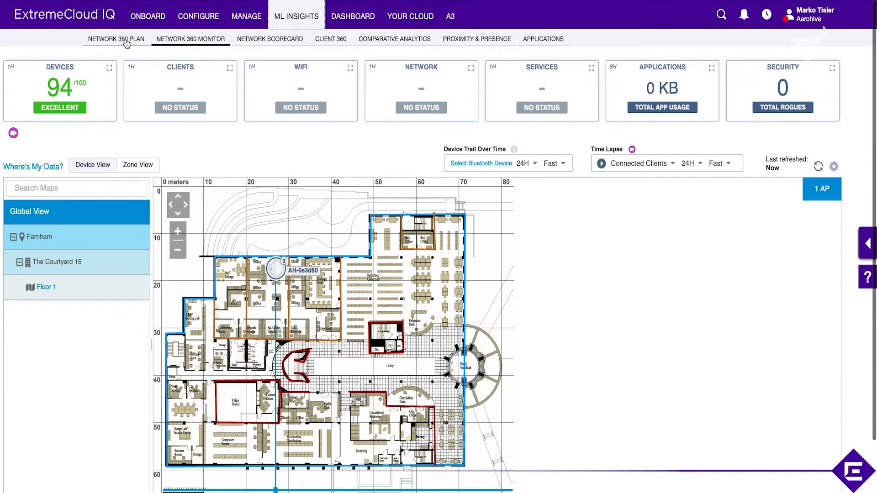
pyautogui.click(127, 41)
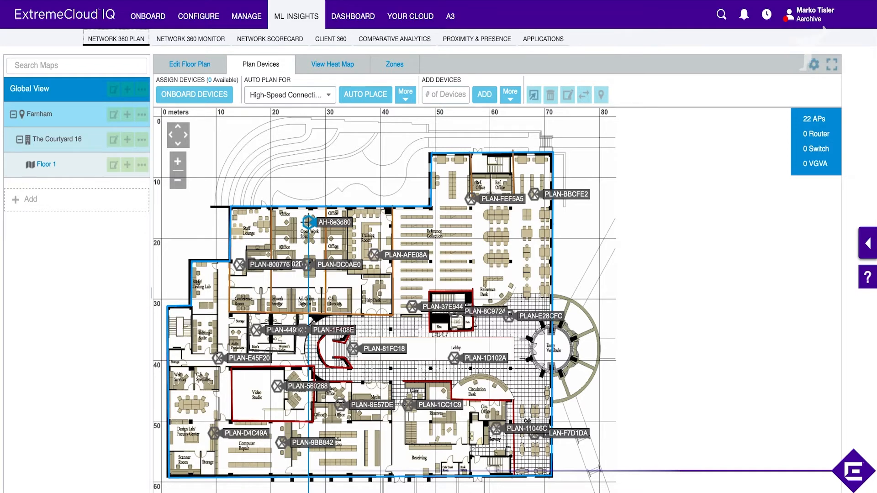
pyautogui.moveTo(310, 226); pyautogui.dragTo(444, 251)
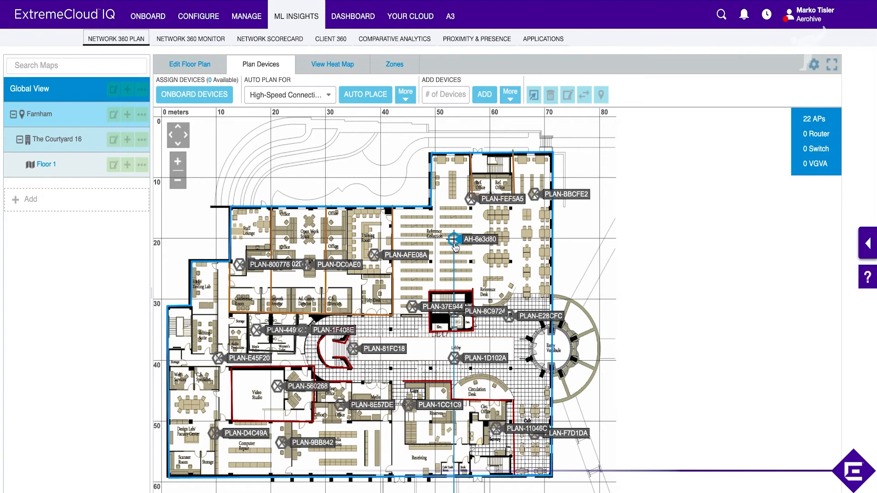
# - Show the floor's heat map and move access point AH-6e3d80 into the training room
pyautogui.click(329, 67)
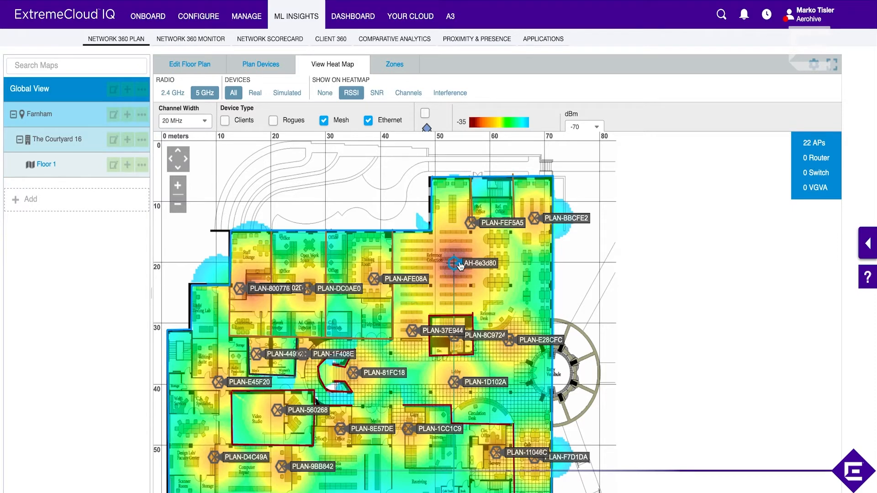
pyautogui.moveTo(458, 266); pyautogui.dragTo(358, 269)
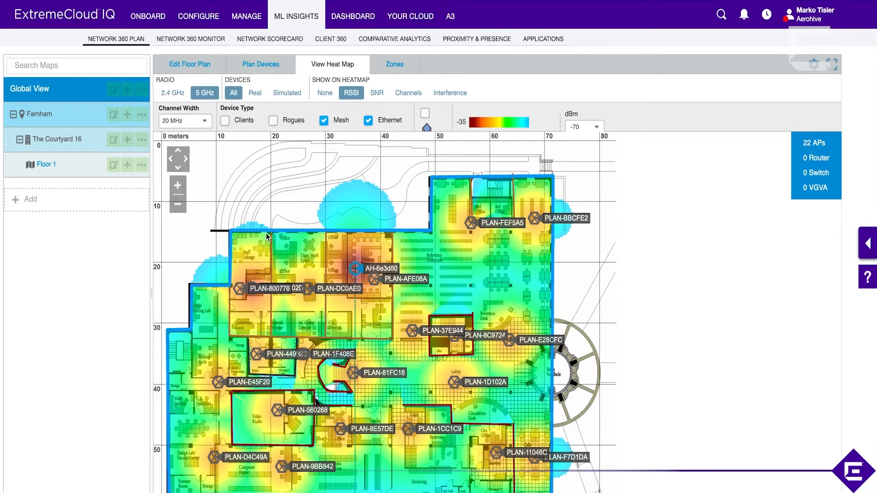
# - Review the actions available for planned access point PLAN-800776, and return to the managed devices list
pyautogui.rightClick(242, 294)
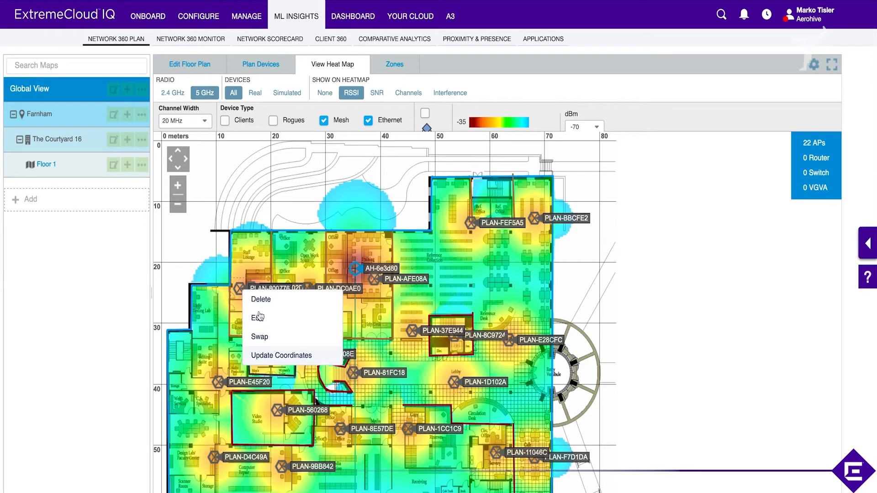
pyautogui.click(256, 257)
pyautogui.rightClick(236, 297)
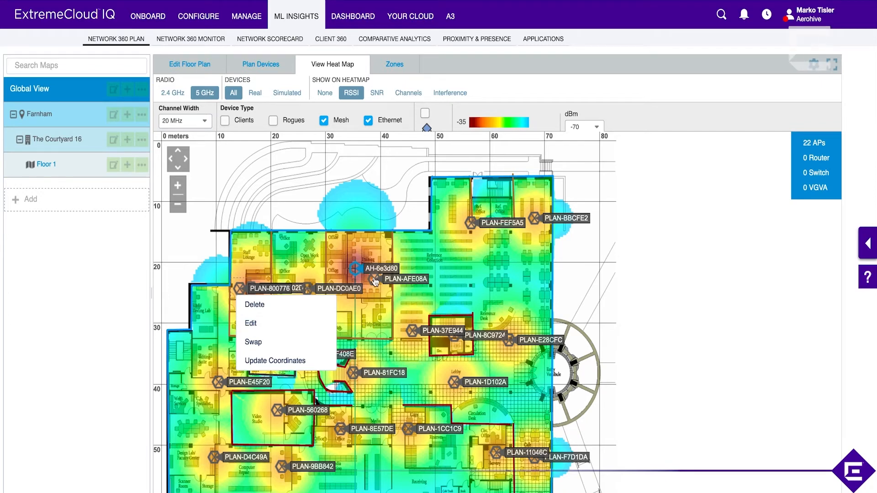
pyautogui.click(290, 200)
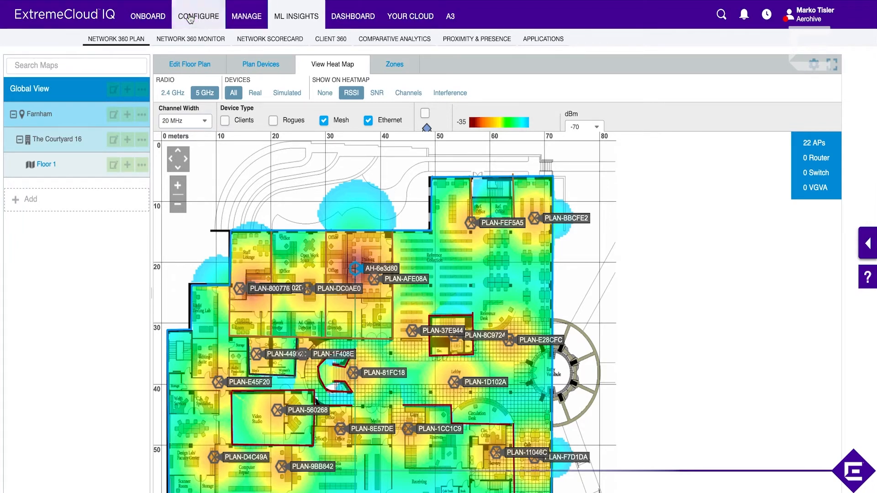
pyautogui.click(256, 16)
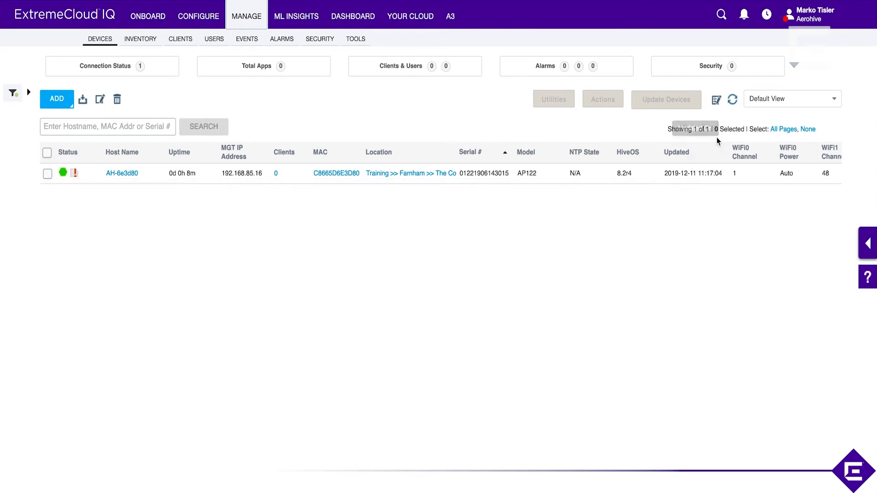
# - Check the channel, power, policy and VLAN columns for access point AH-6e3d80 in the device list
pyautogui.hscroll(3, 680, 174)
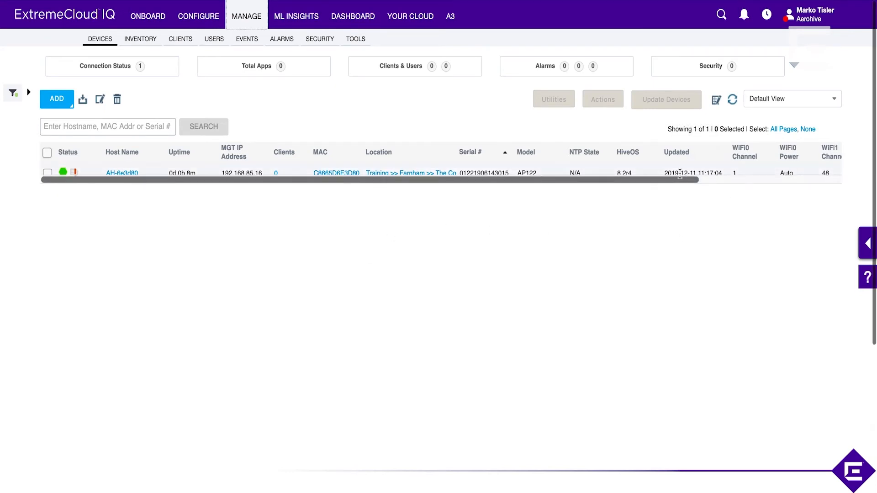
pyautogui.hscroll(2, 680, 174)
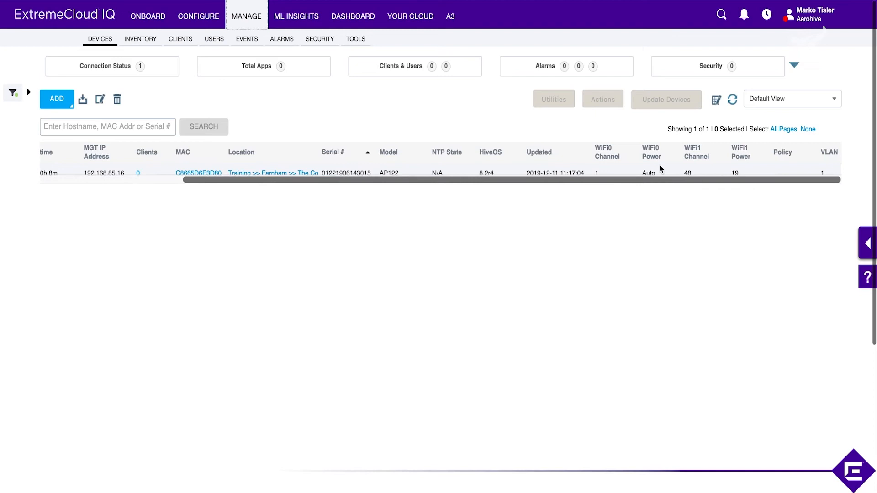
pyautogui.hscroll(-6, 659, 166)
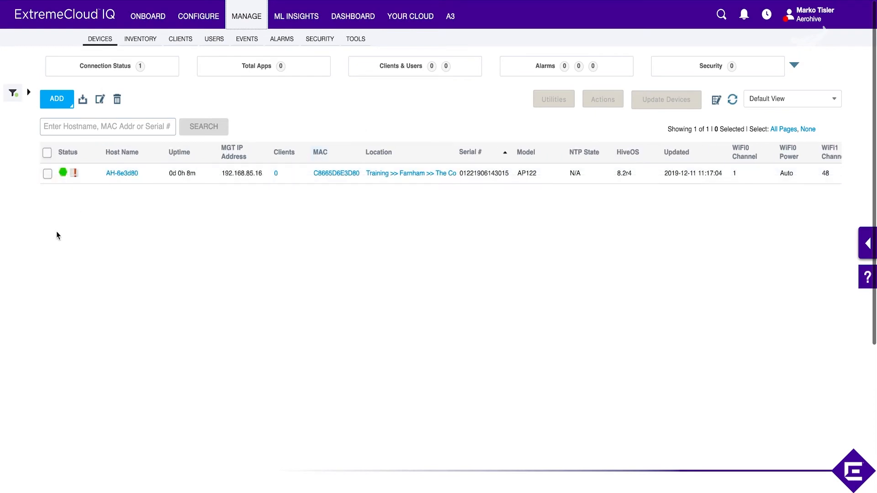
# - Create and save a network policy named Corp-1 for wireless only, with switches and routing excluded
pyautogui.click(192, 19)
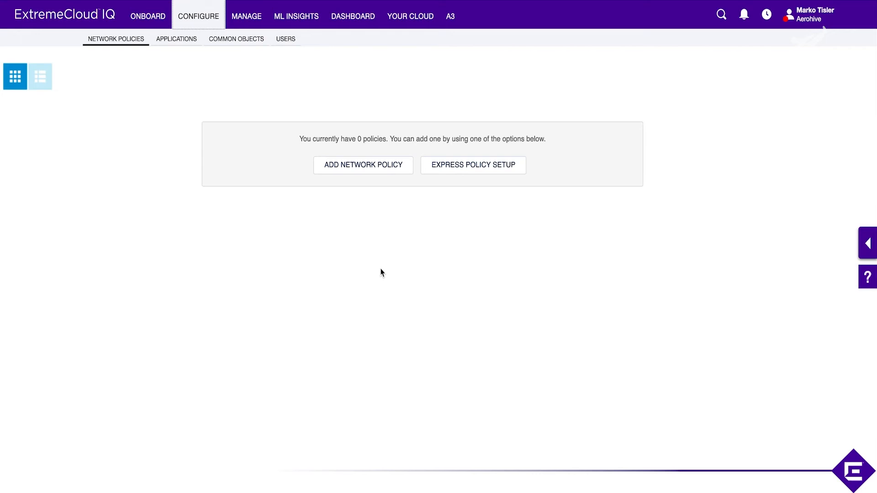
pyautogui.click(355, 167)
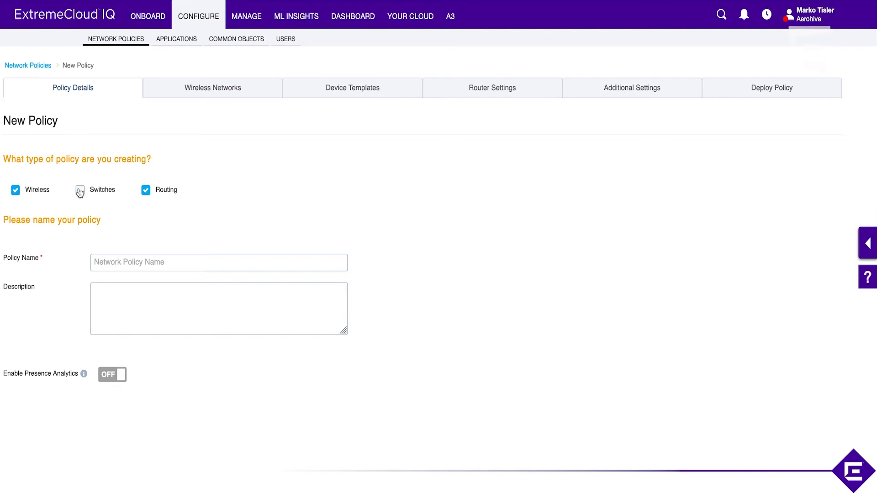
pyautogui.click(146, 191)
pyautogui.click(128, 257)
pyautogui.write('Corp-1')
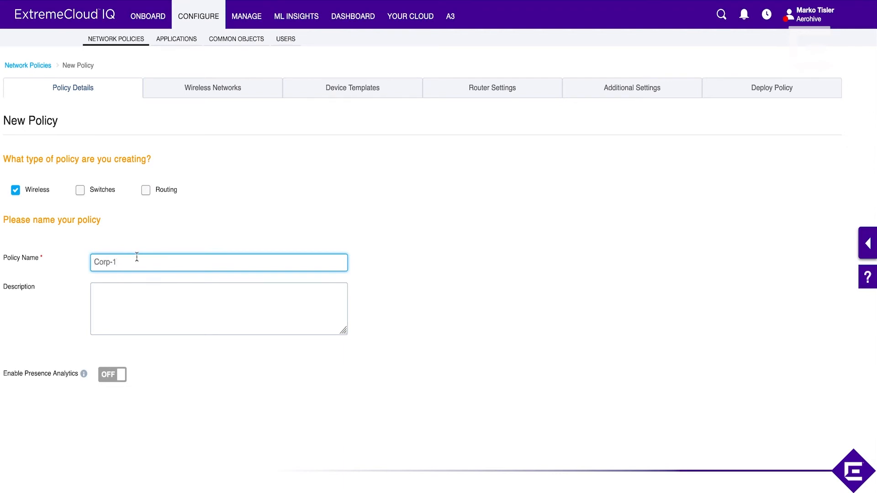
pyautogui.click(815, 470)
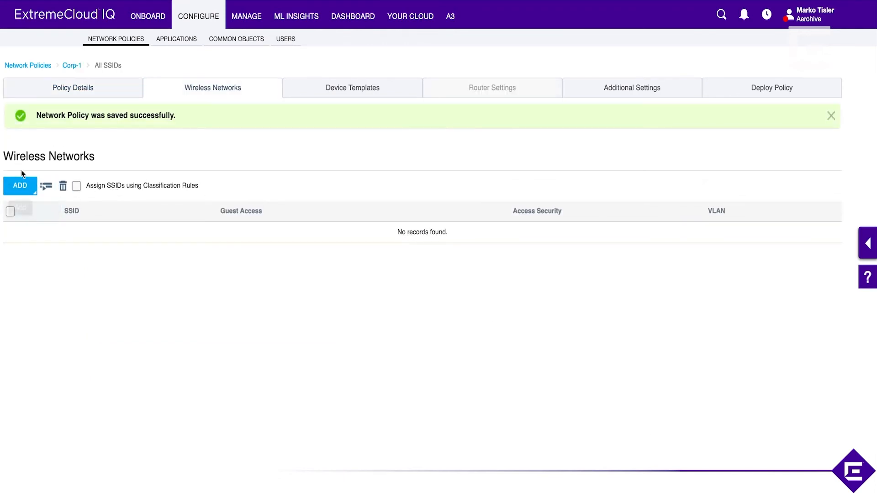
# - Add a standard wireless network to the Corp-1 policy with PSK-1 as both its SSID name and broadcast name
pyautogui.click(20, 154)
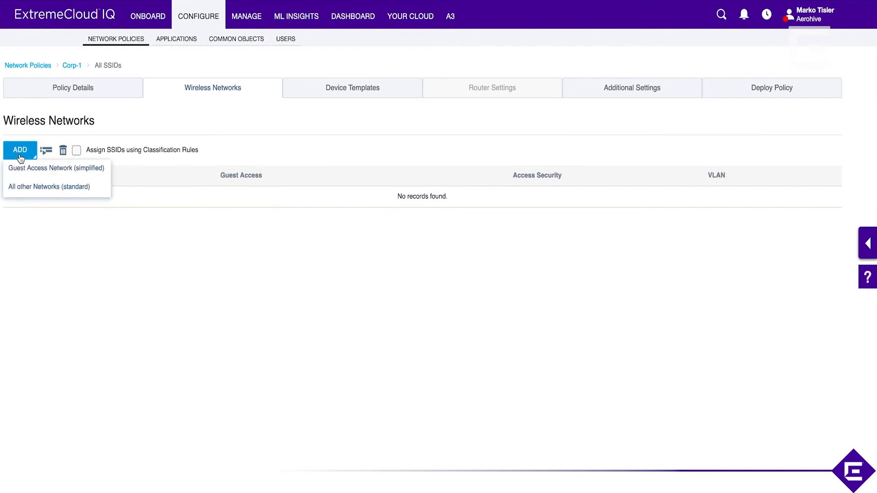
pyautogui.click(25, 189)
pyautogui.click(243, 153)
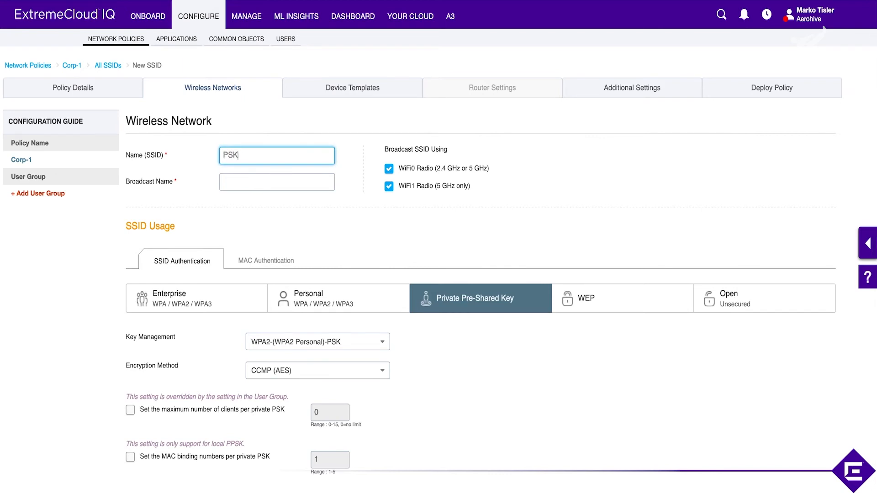
pyautogui.click(247, 187)
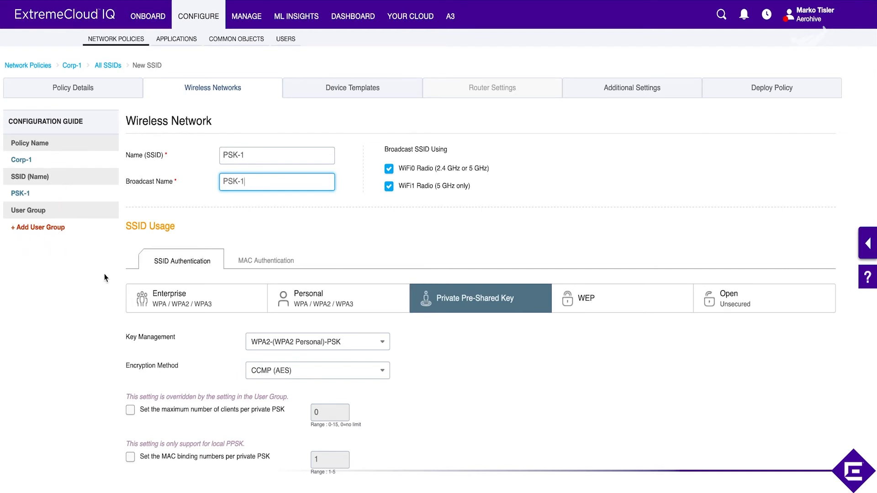
# - Review the settings of the PSK-1 wireless network and compare its Enterprise and Personal authentication options
pyautogui.scroll(-10, 104, 273)
pyautogui.scroll(10, 293, 132)
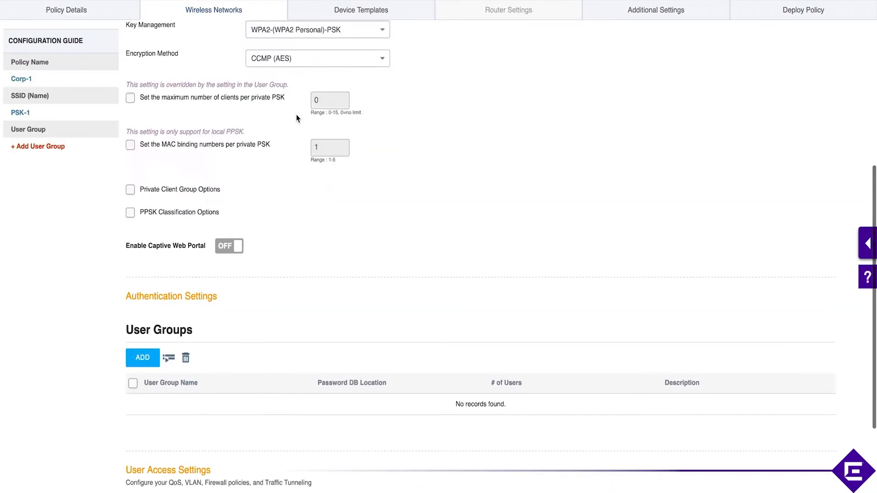
pyautogui.scroll(-7, 297, 118)
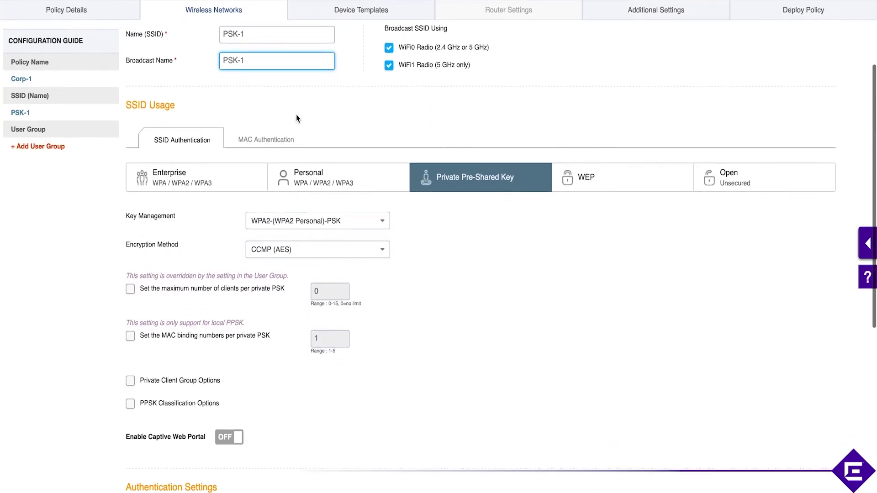
pyautogui.scroll(-2, 296, 118)
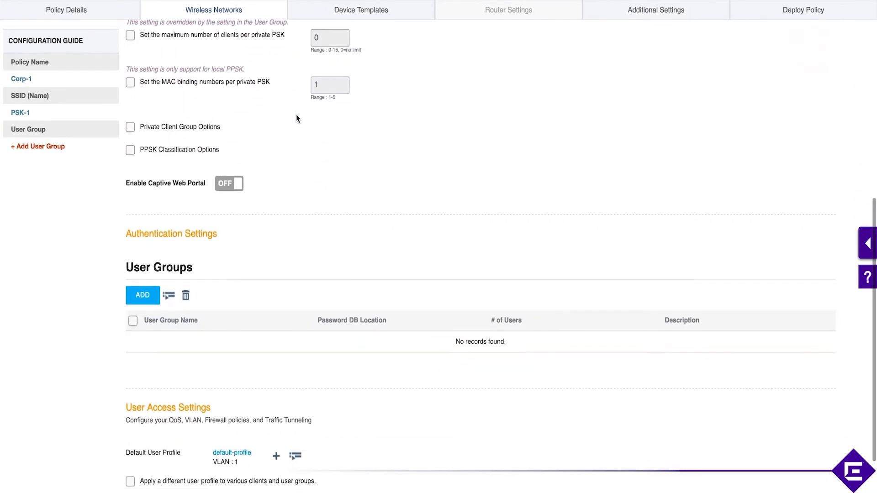
pyautogui.scroll(6, 296, 118)
pyautogui.scroll(3, 296, 117)
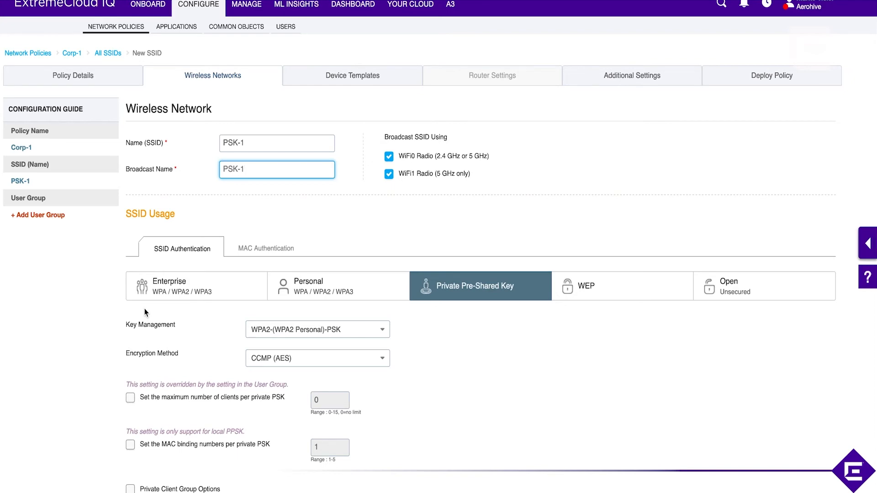
pyautogui.scroll(-8, 178, 382)
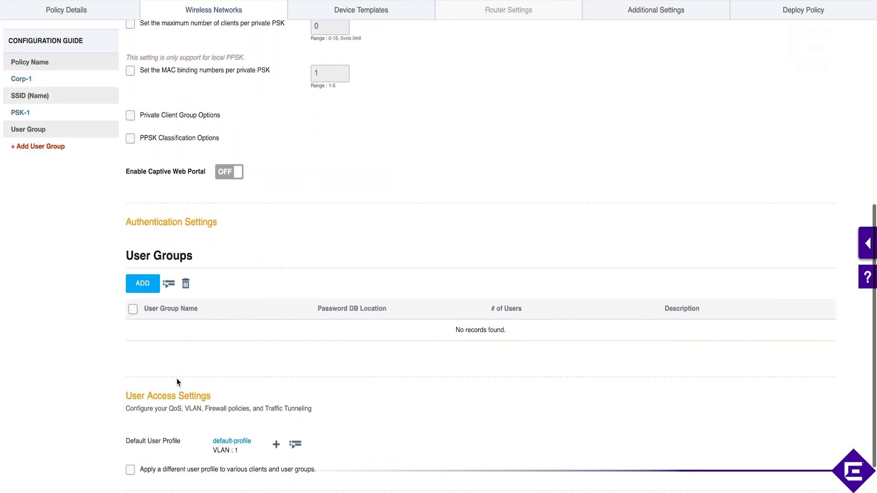
pyautogui.scroll(8, 178, 382)
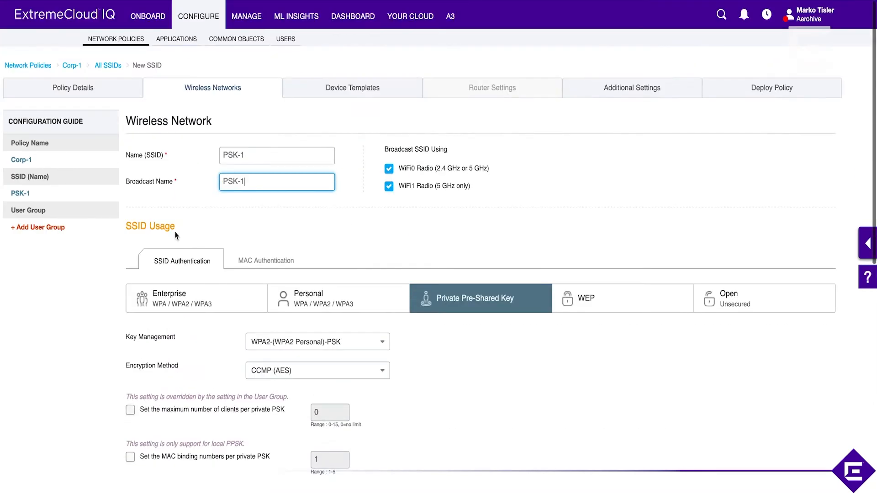
pyautogui.click(170, 307)
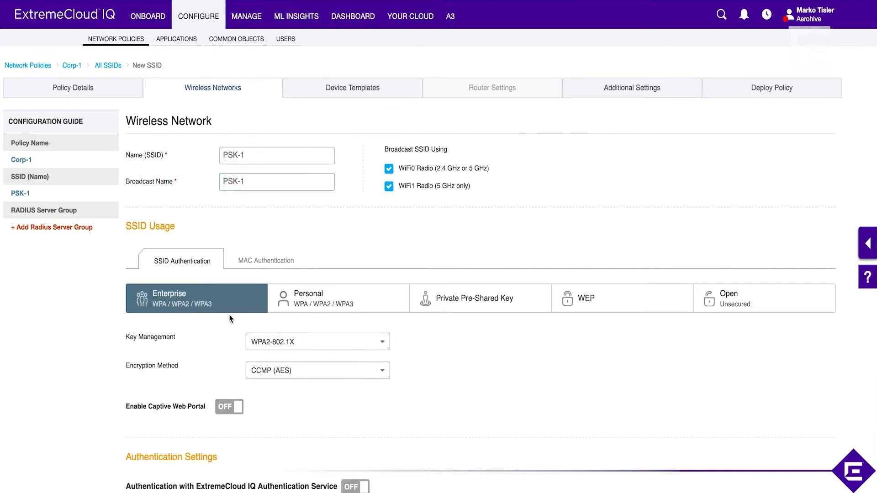
pyautogui.click(331, 298)
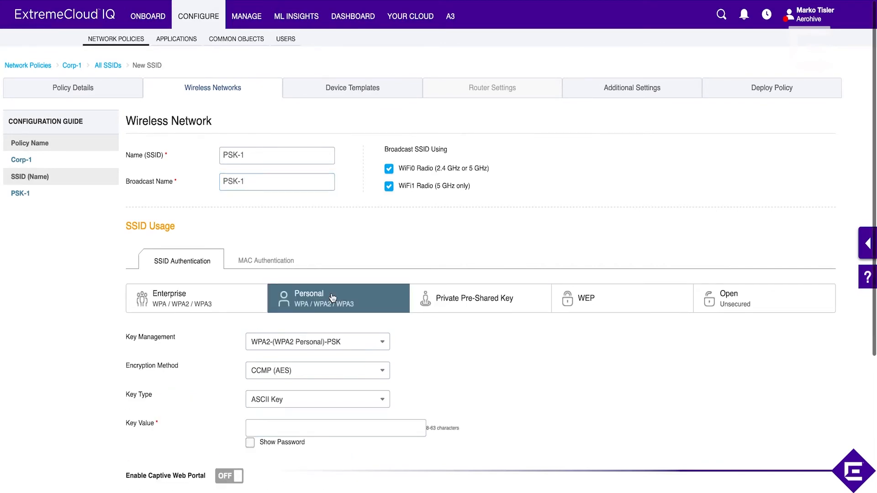
pyautogui.click(210, 305)
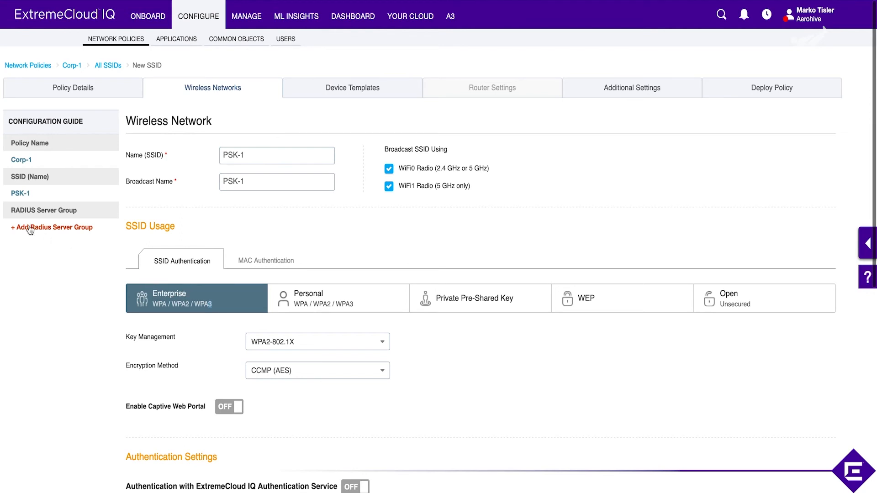
# - Set the SSID authentication of PSK-1 to Personal, fill in the key value and show the password
pyautogui.click(337, 300)
pyautogui.scroll(-2, 270, 350)
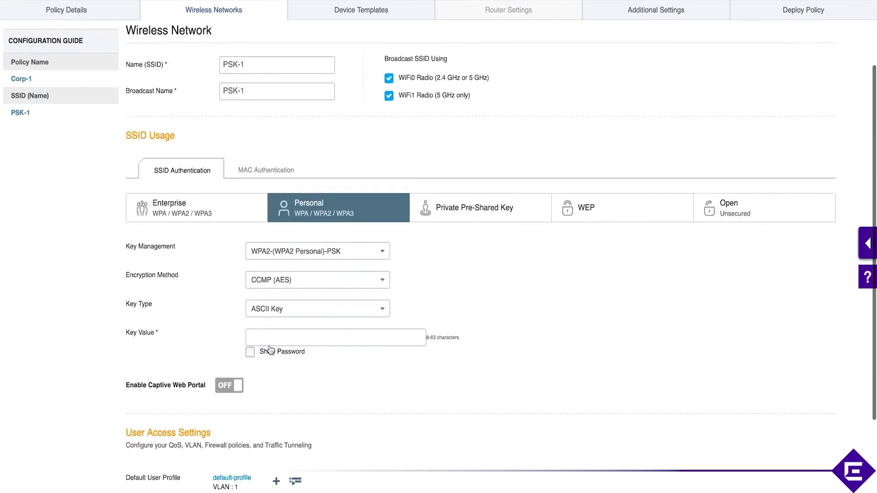
pyautogui.click(286, 333)
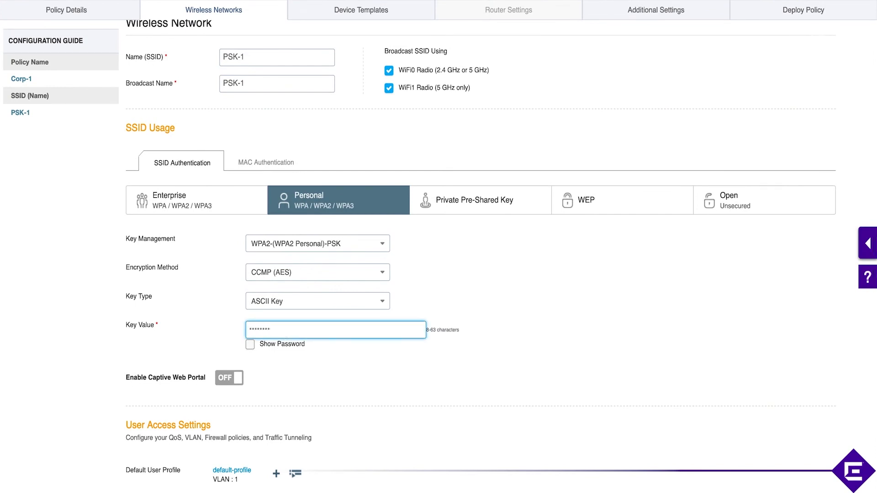
pyautogui.doubleClick(286, 334)
pyautogui.write('••')
pyautogui.click(265, 351)
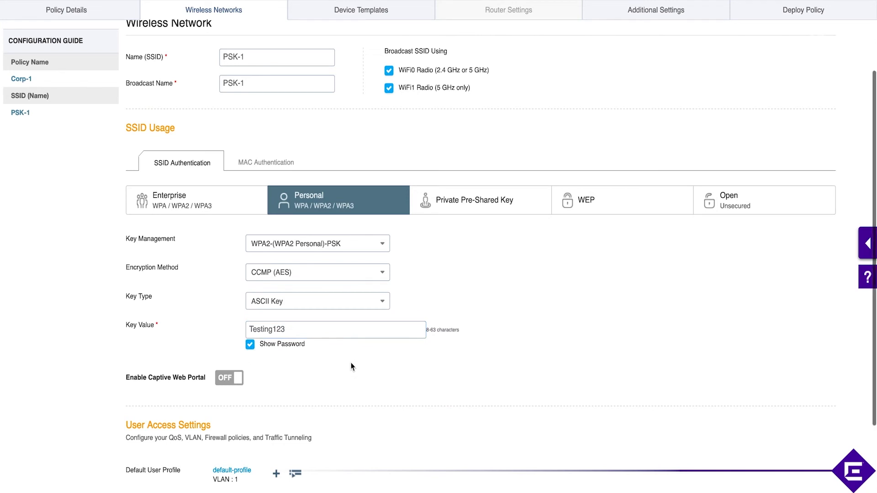
# - Enable the captive web portal for PSK-1 to review its feature options, and turn it off again
pyautogui.scroll(-3, 352, 366)
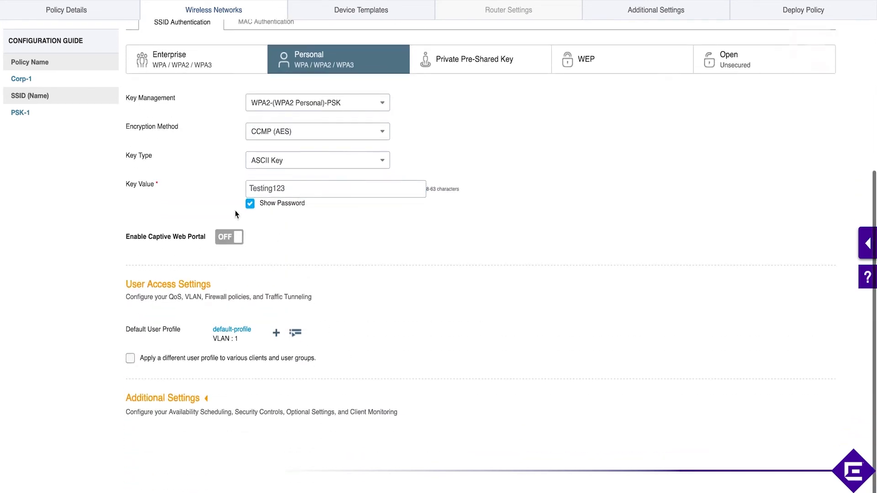
pyautogui.click(230, 238)
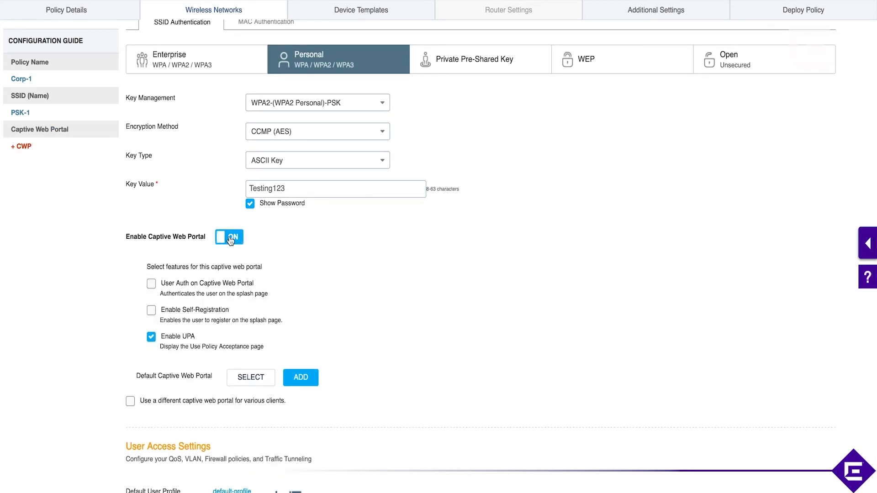
pyautogui.scroll(3, 345, 301)
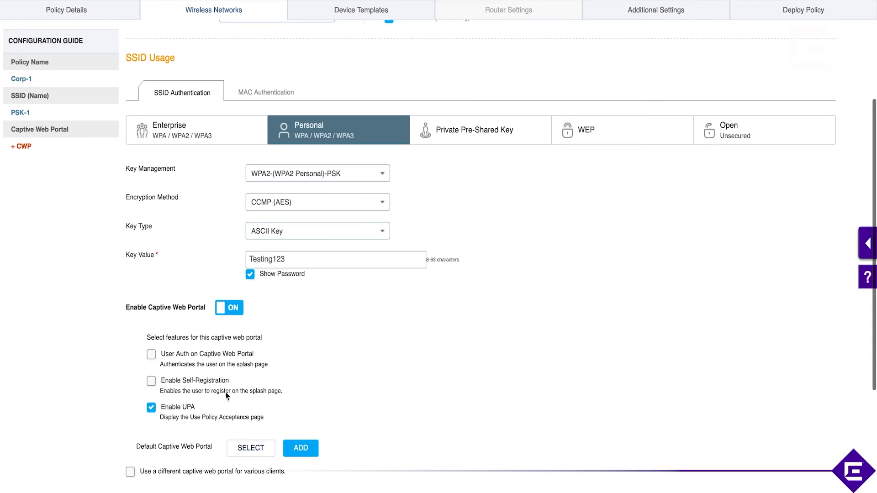
pyautogui.click(232, 313)
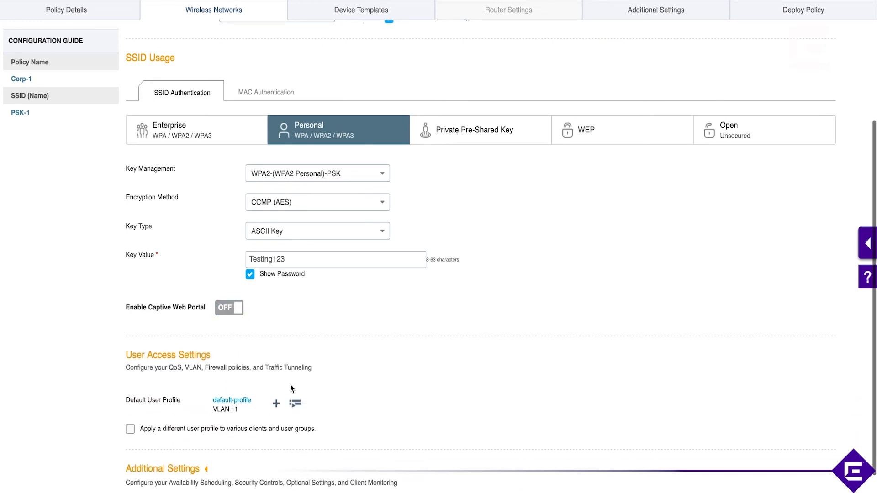
# - Review the default user profile in the user access settings and save the PSK-1 wireless network
pyautogui.scroll(-2, 291, 390)
pyautogui.scroll(2, 292, 390)
pyautogui.scroll(-2, 294, 387)
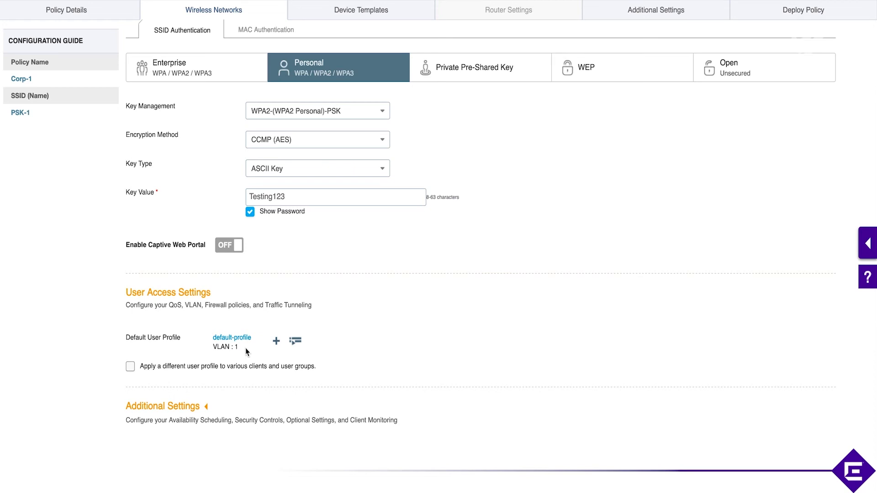
pyautogui.scroll(2, 266, 293)
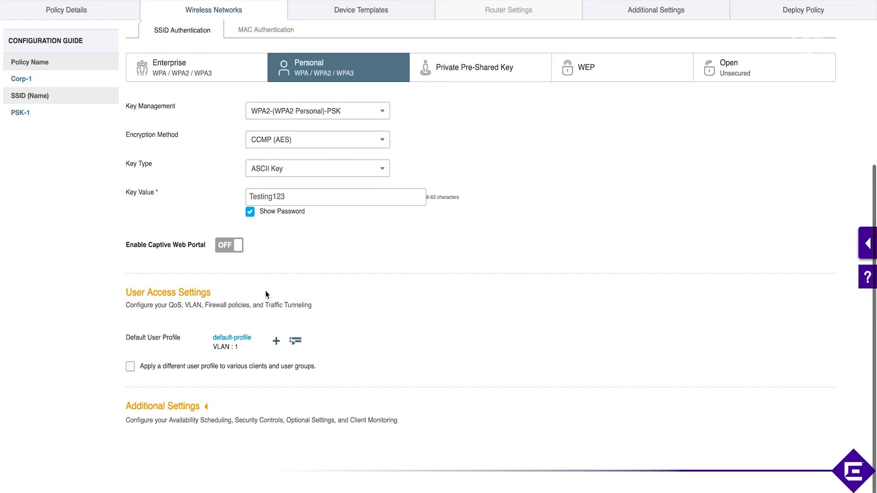
pyautogui.scroll(5, 265, 290)
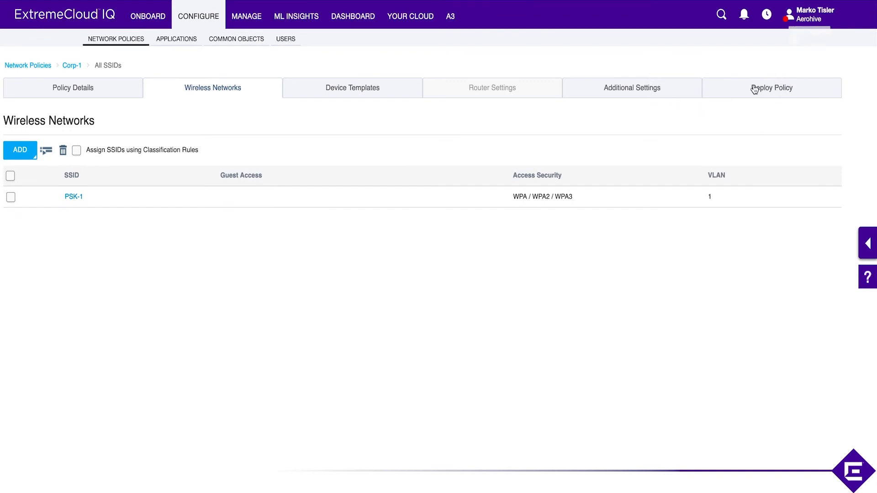
# - Open the deployment page of the Corp-1 policy and review the available device filters
pyautogui.click(773, 84)
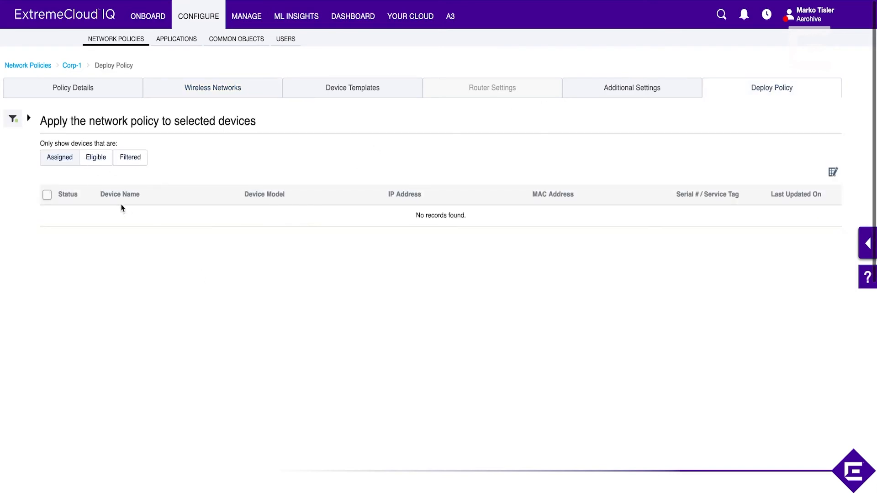
pyautogui.click(28, 118)
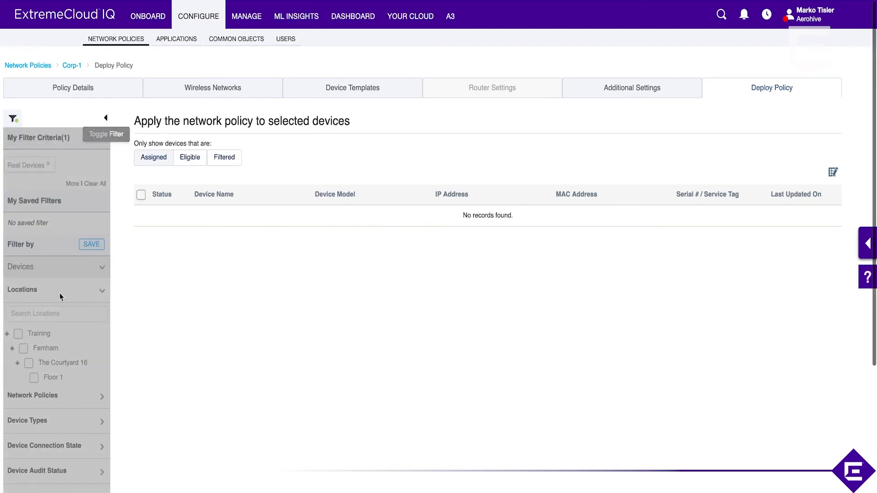
pyautogui.scroll(-5, 87, 347)
pyautogui.scroll(5, 87, 347)
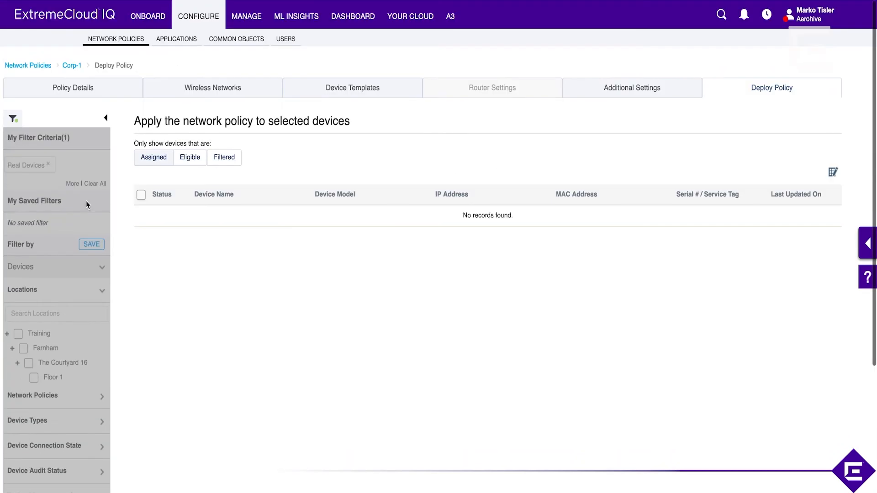
pyautogui.click(106, 120)
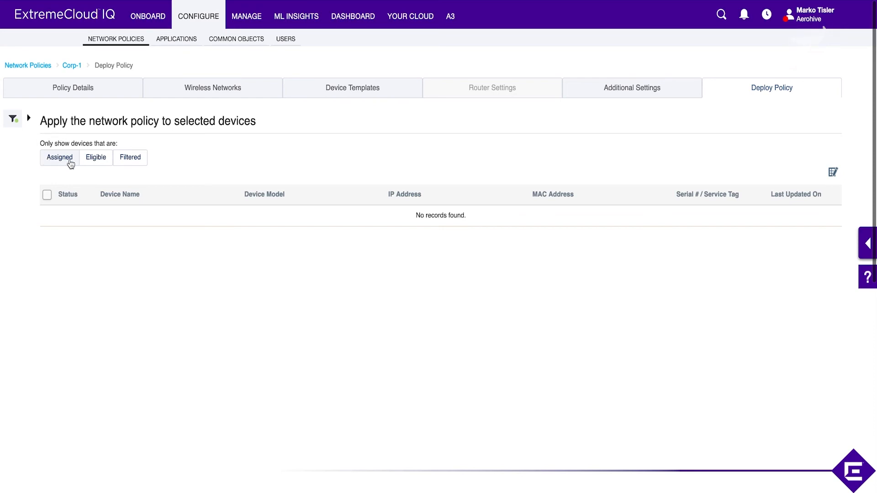
# - Show the devices eligible for the Corp-1 policy and examine the device list
pyautogui.click(102, 162)
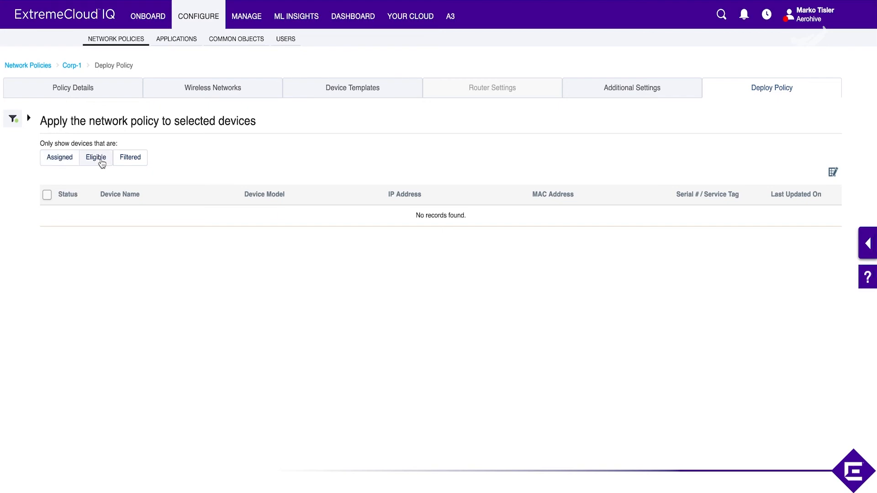
pyautogui.scroll(-3, 153, 302)
pyautogui.scroll(-3, 152, 301)
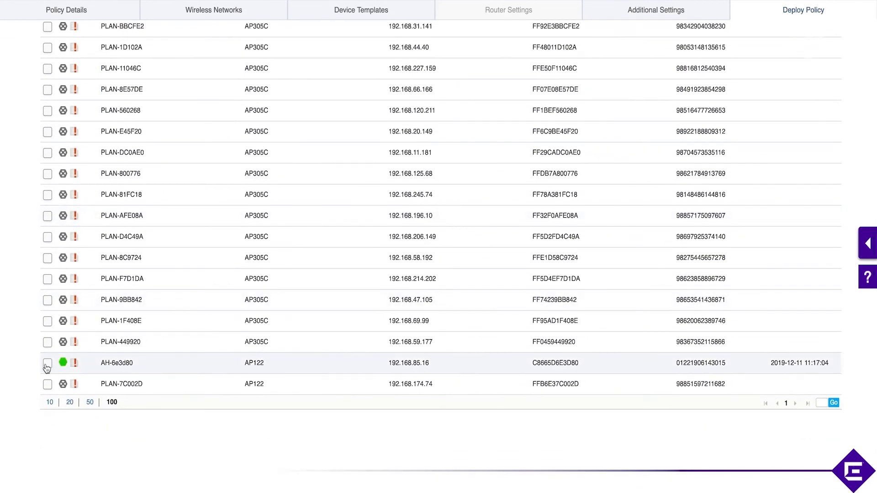
pyautogui.scroll(3, 104, 142)
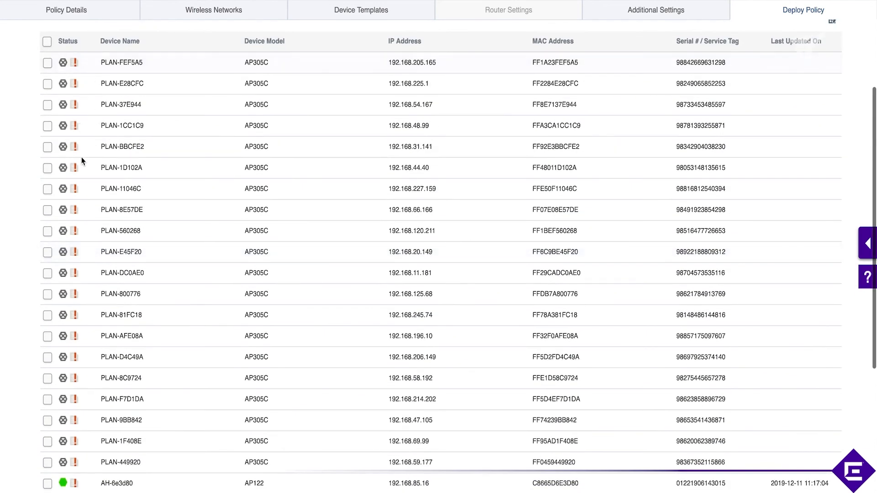
pyautogui.scroll(-2, 98, 243)
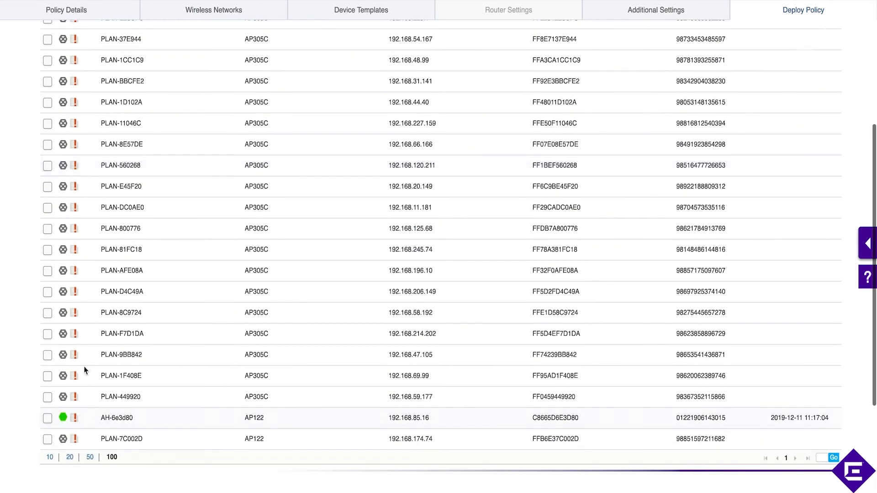
pyautogui.scroll(5, 102, 298)
# - Switch the Corp-1 deployment list to filtered devices and examine the available filter categories
pyautogui.click(135, 159)
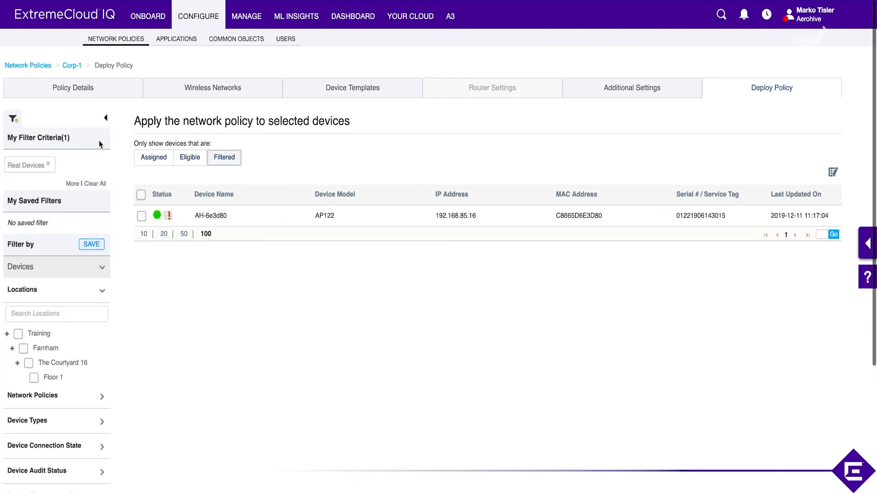
pyautogui.scroll(-1, 101, 366)
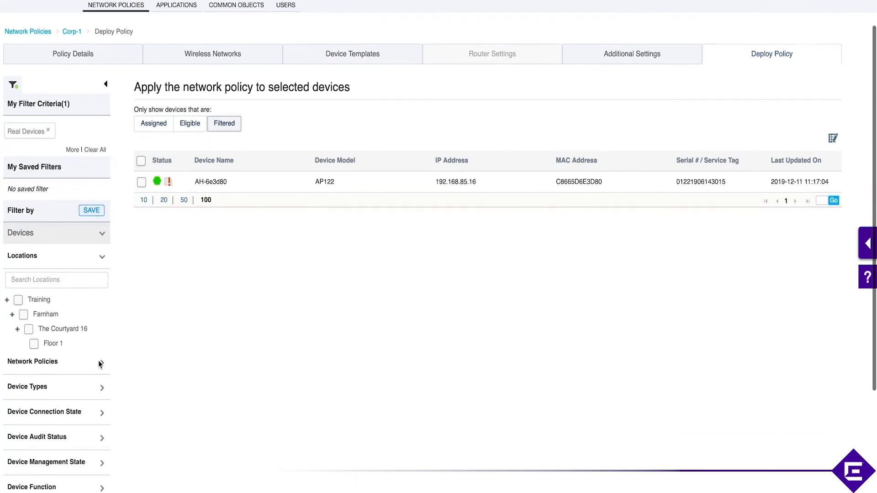
pyautogui.scroll(-1, 39, 349)
pyautogui.scroll(-3, 39, 349)
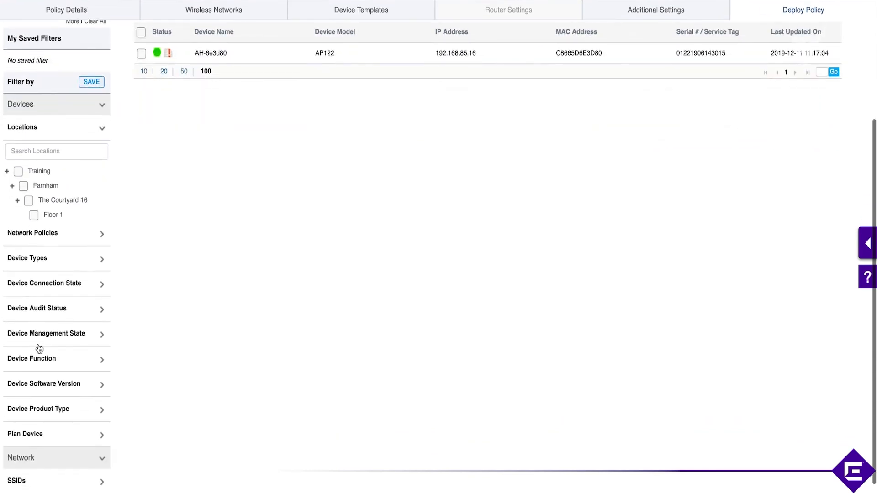
pyautogui.scroll(3, 130, 237)
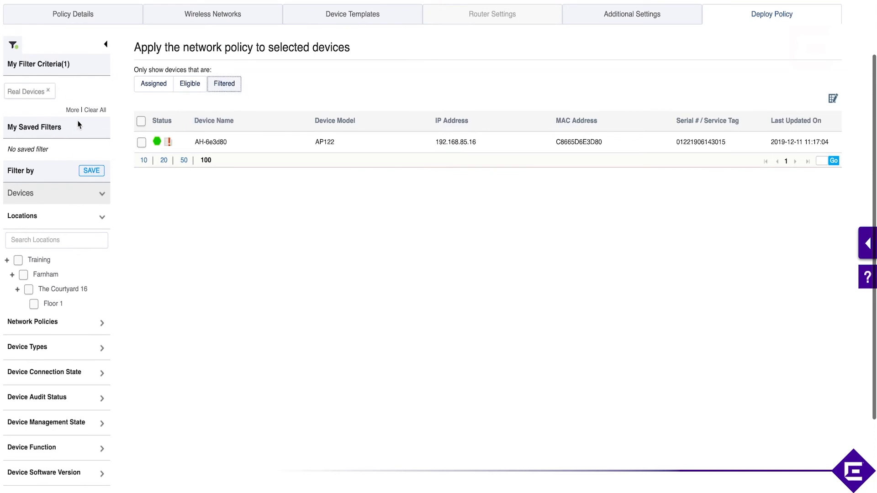
pyautogui.scroll(-2, 69, 105)
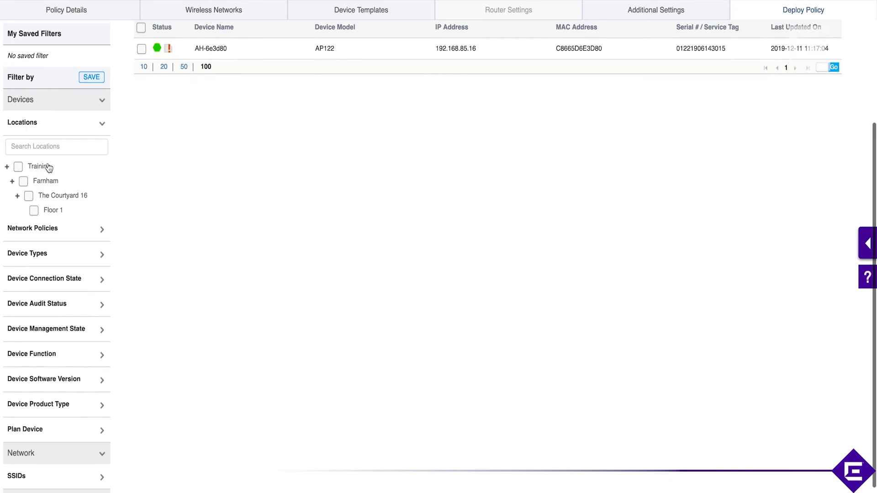
# - Expand the Device Types filter to show all its options, and review the remaining device, network and user filters
pyautogui.click(104, 257)
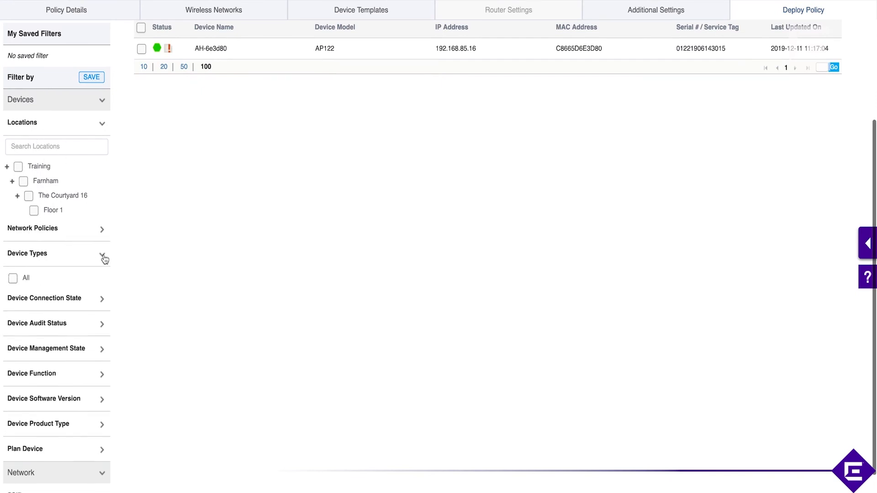
pyautogui.moveTo(110, 257); pyautogui.dragTo(129, 257)
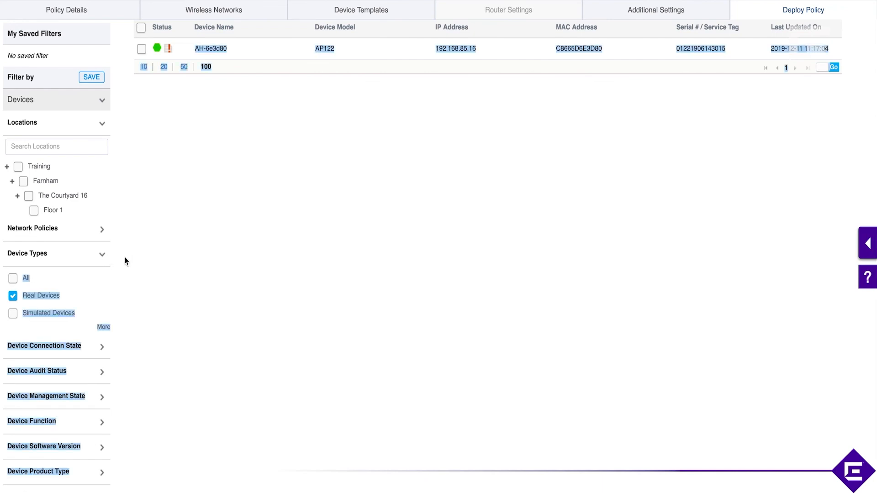
pyautogui.click(104, 329)
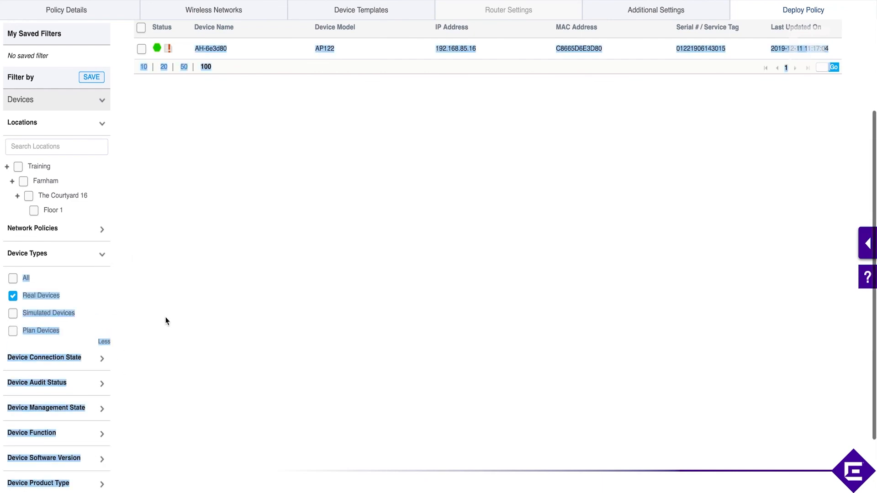
pyautogui.click(175, 289)
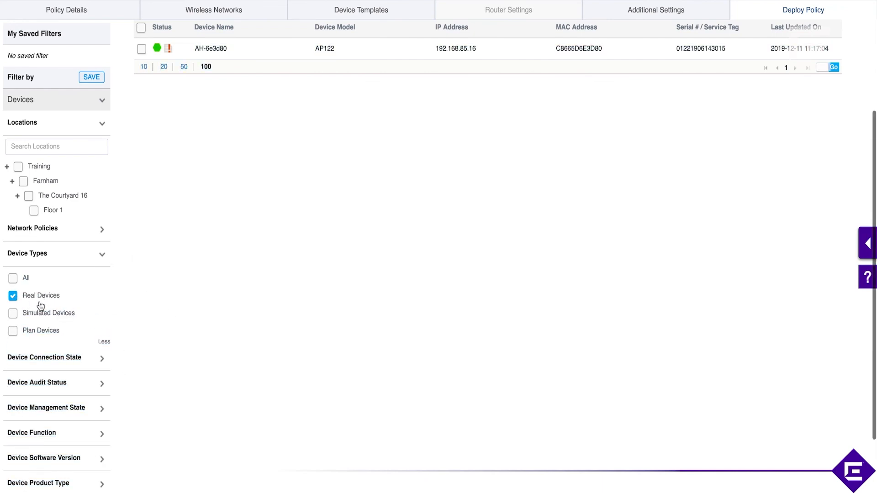
pyautogui.scroll(1, 170, 263)
pyautogui.scroll(-2, 172, 229)
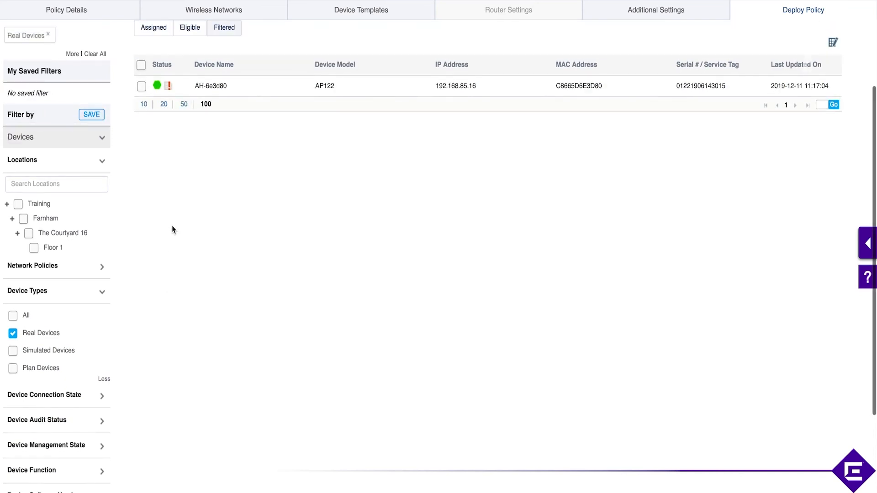
pyautogui.scroll(-3, 172, 229)
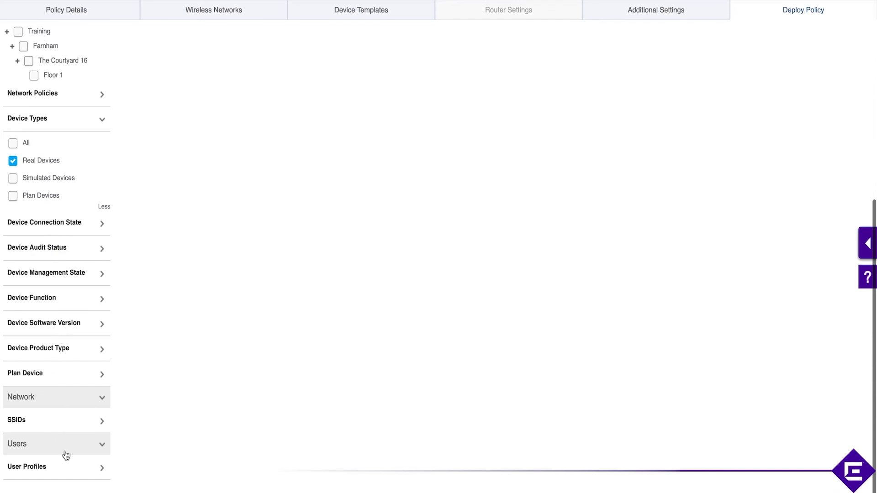
pyautogui.scroll(8, 74, 333)
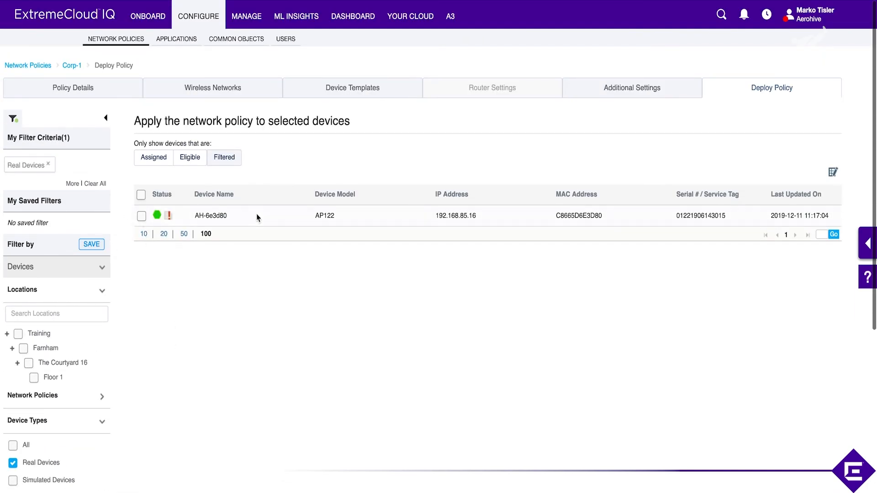
# - Select all devices in the filtered list and open their device update settings for review
pyautogui.click(141, 195)
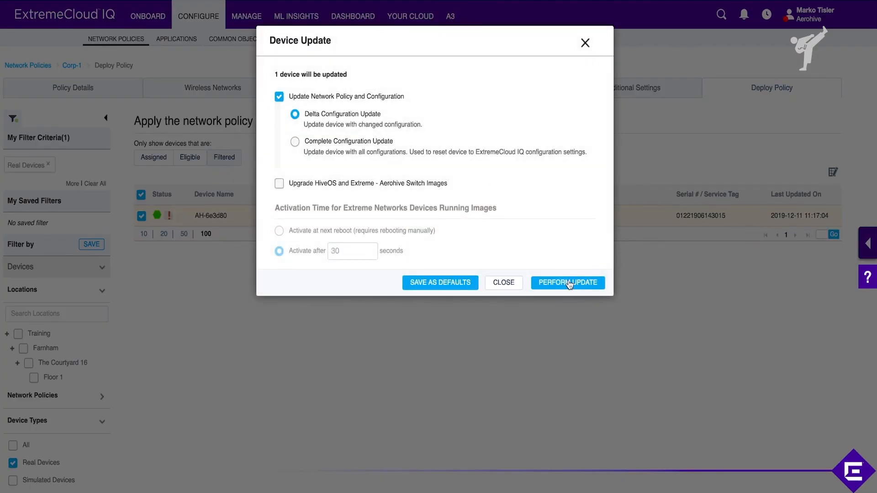
pyautogui.scroll(-2, 576, 233)
pyautogui.scroll(2, 576, 234)
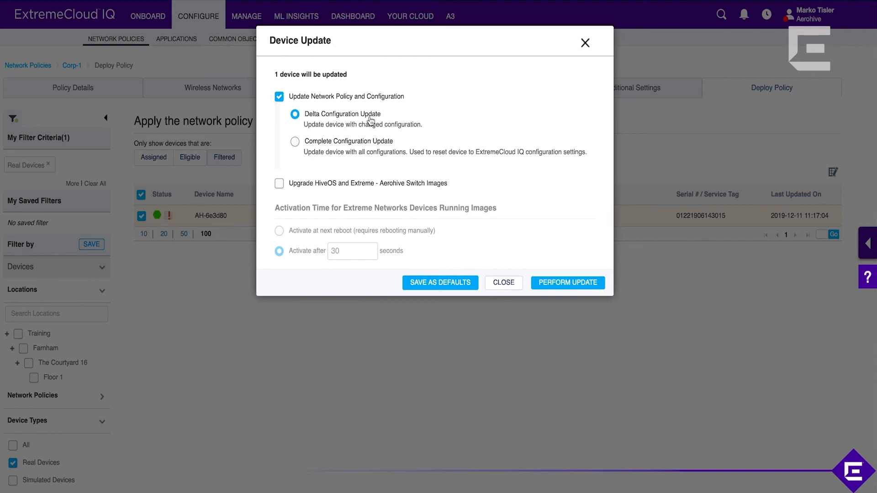
# - Compare the Delta and Complete configuration update options, and choose Complete Configuration Update for the device
pyautogui.click(347, 144)
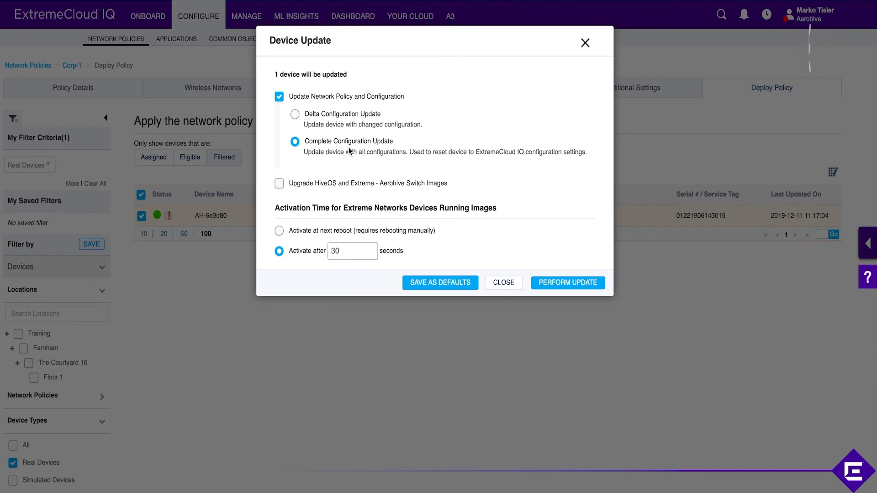
pyautogui.click(332, 117)
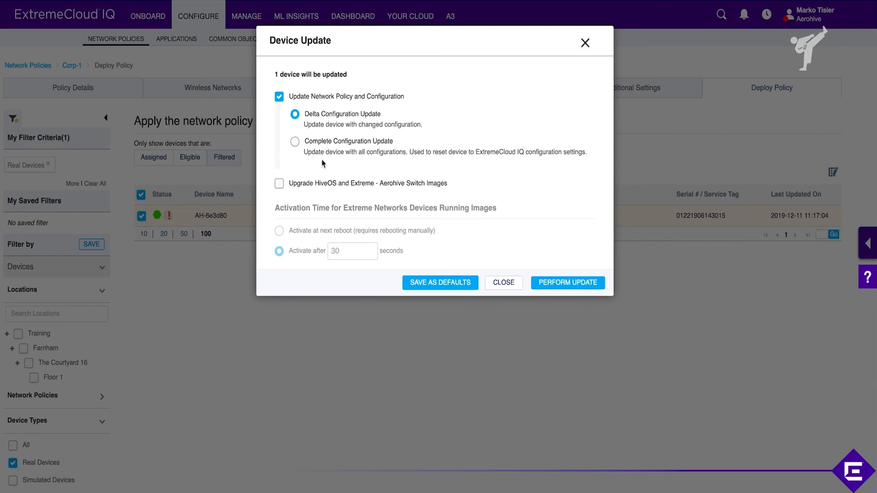
pyautogui.click(327, 145)
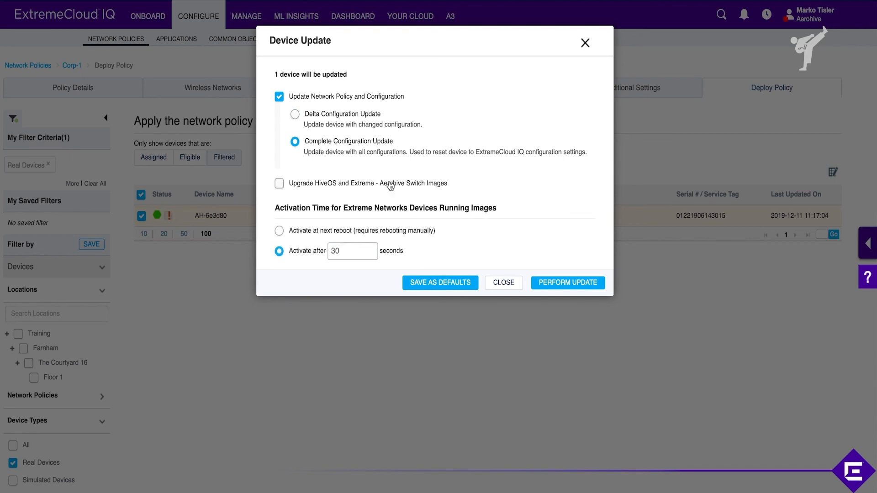
pyautogui.scroll(-1, 393, 190)
pyautogui.scroll(1, 394, 190)
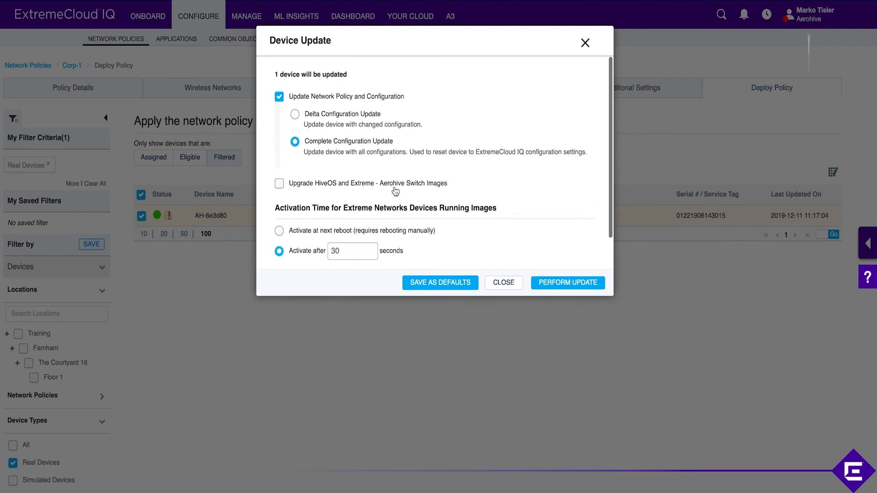
pyautogui.scroll(-1, 396, 190)
pyautogui.scroll(1, 519, 249)
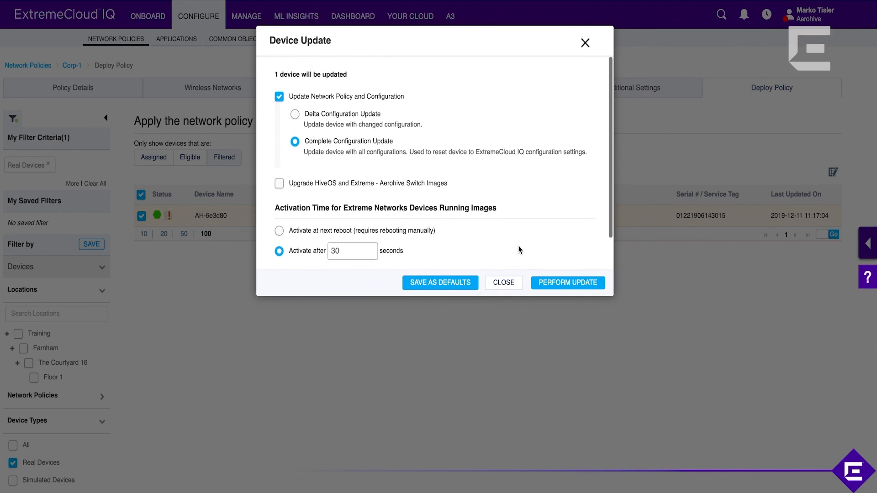
# - Enable the HiveOS and switch image upgrade to review its version options, and turn it off again
pyautogui.click(431, 188)
pyautogui.scroll(-2, 444, 254)
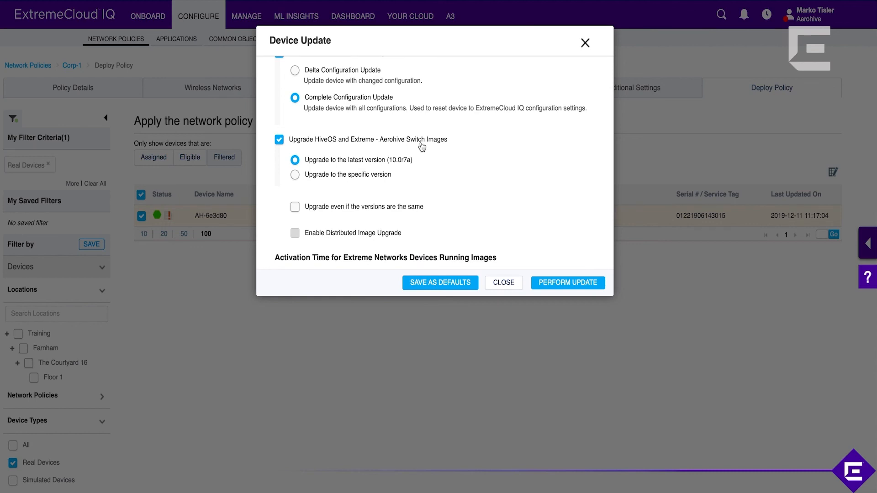
pyautogui.click(421, 143)
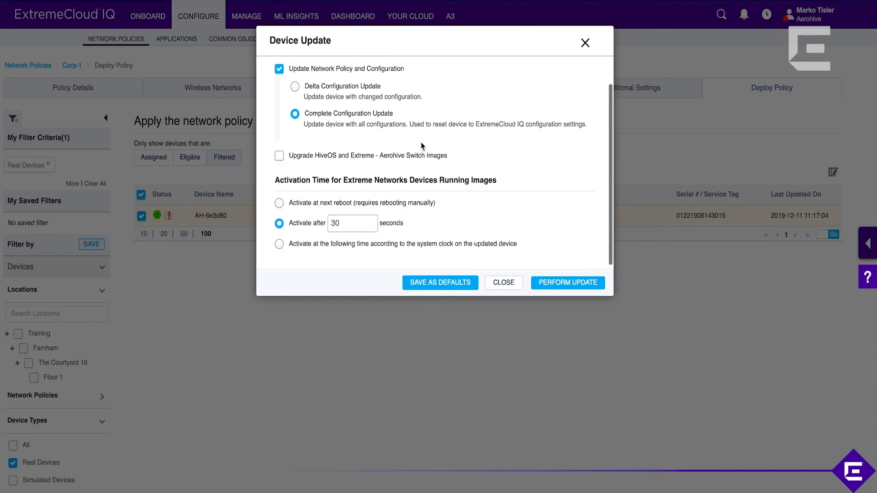
# - Perform the update to deploy the Corp-1 network policy to the selected access point
pyautogui.scroll(2, 498, 180)
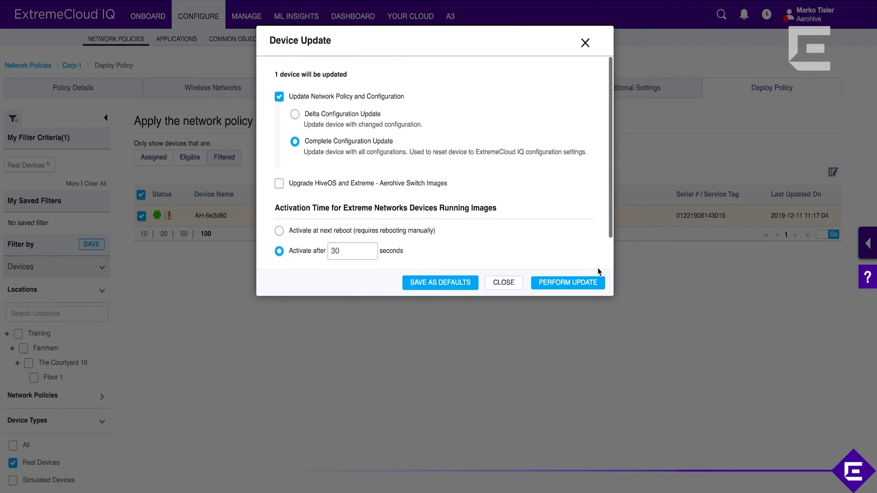
pyautogui.click(569, 282)
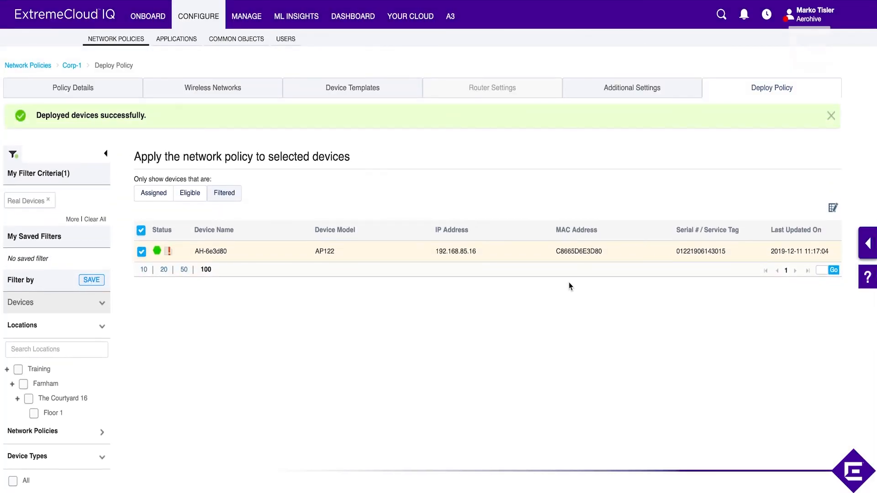